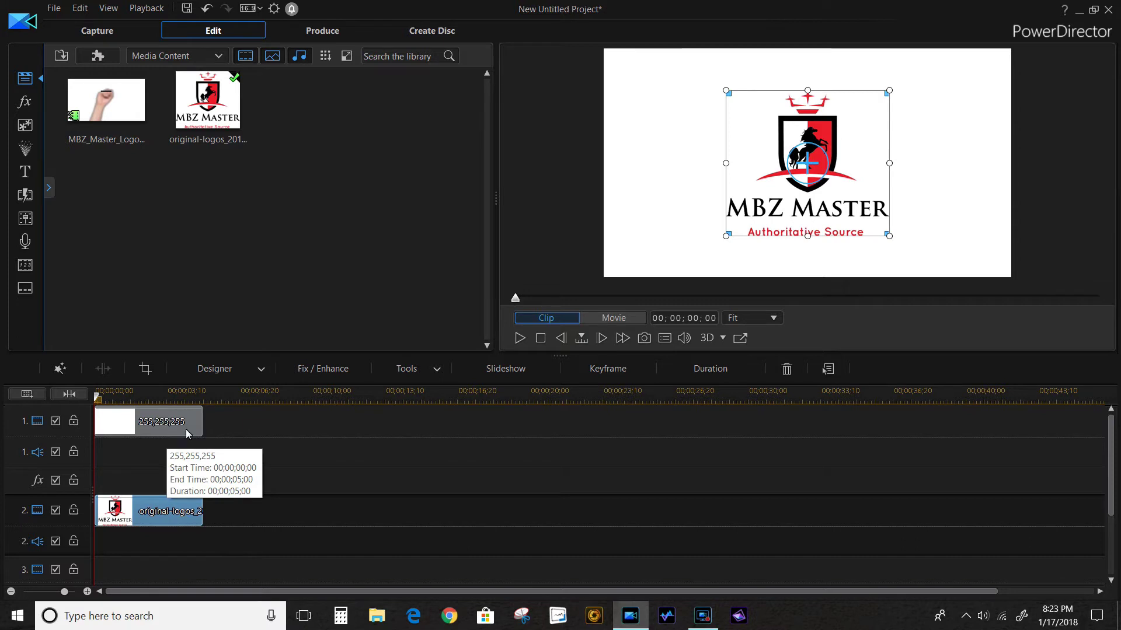
Position the playhead at 00;00;03;27 and set 2D snapshots to .jpg in the file preferences, keeping File as the destination.
click(179, 396)
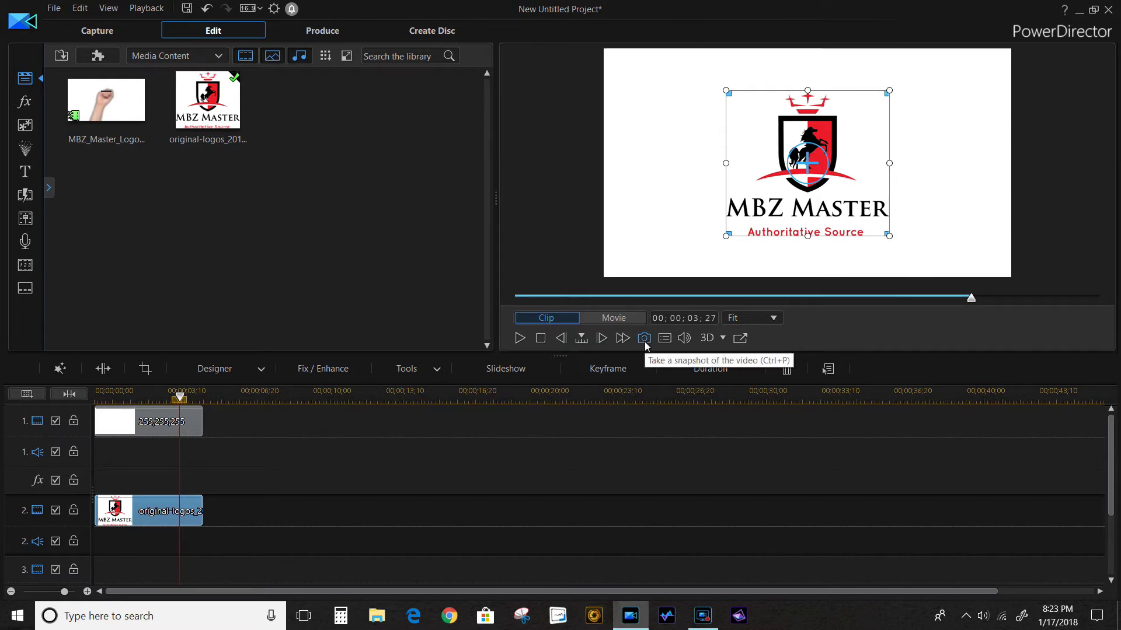
click(274, 9)
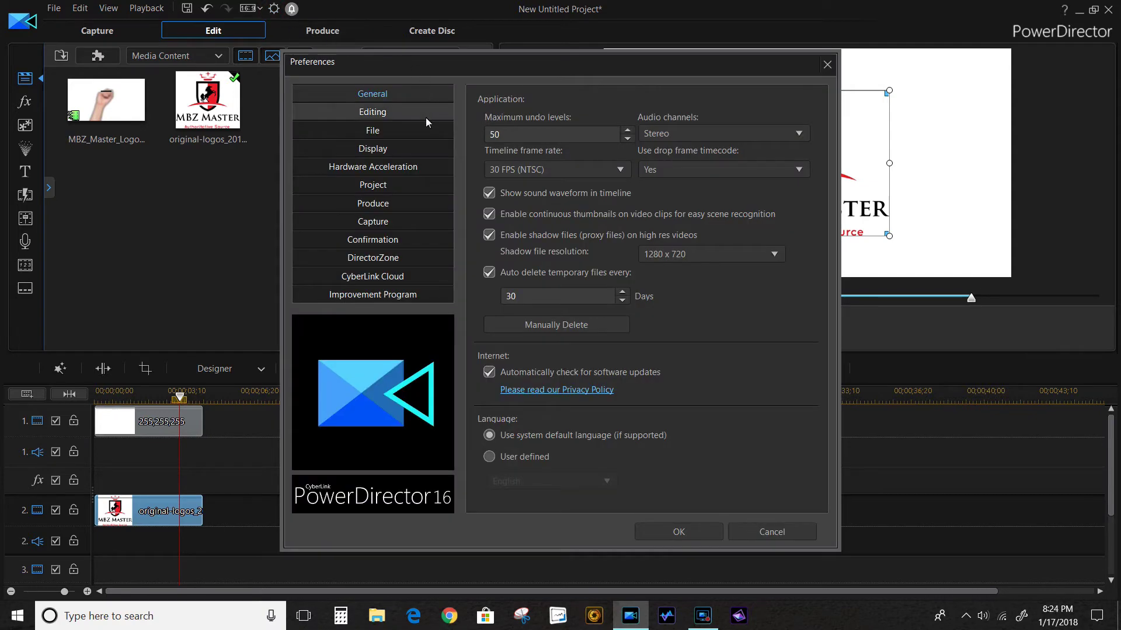
click(372, 131)
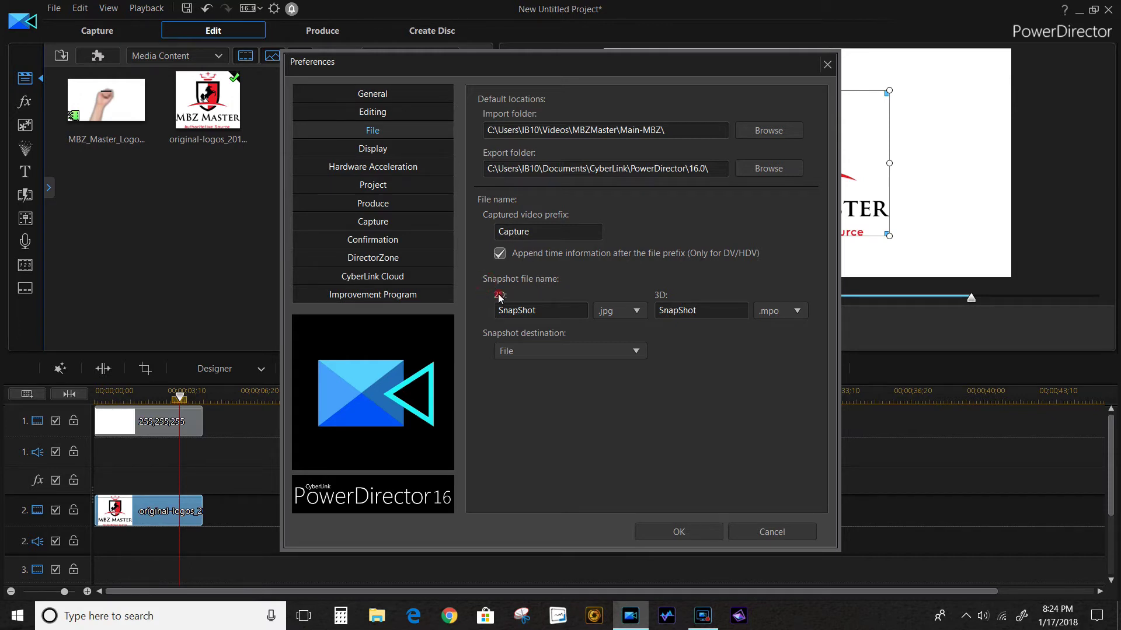
click(636, 311)
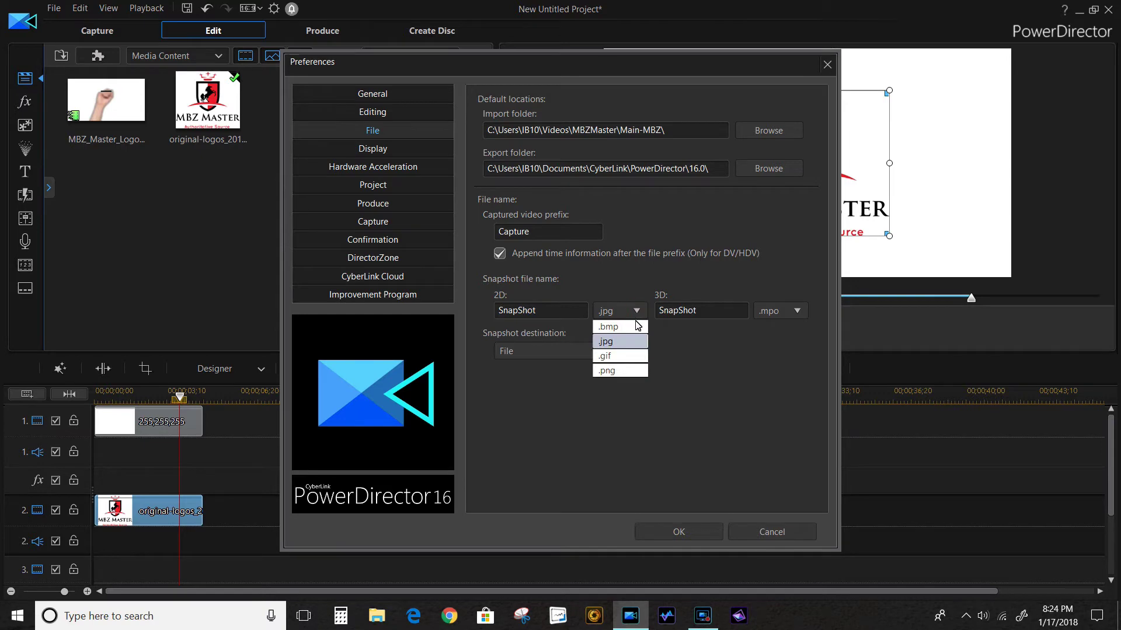
click(629, 373)
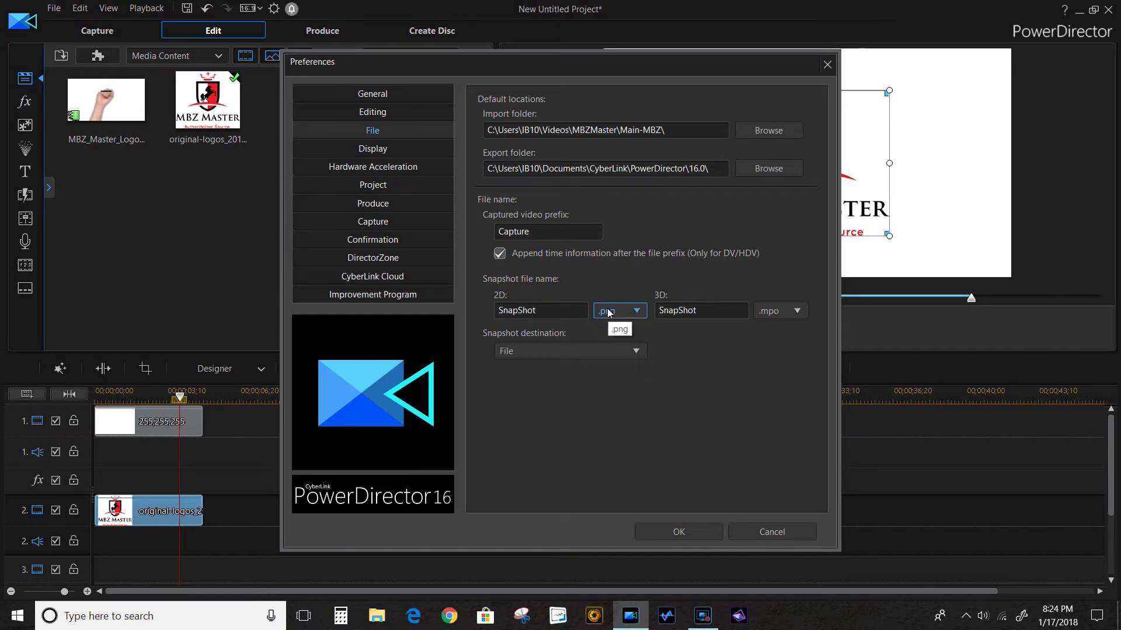
click(640, 313)
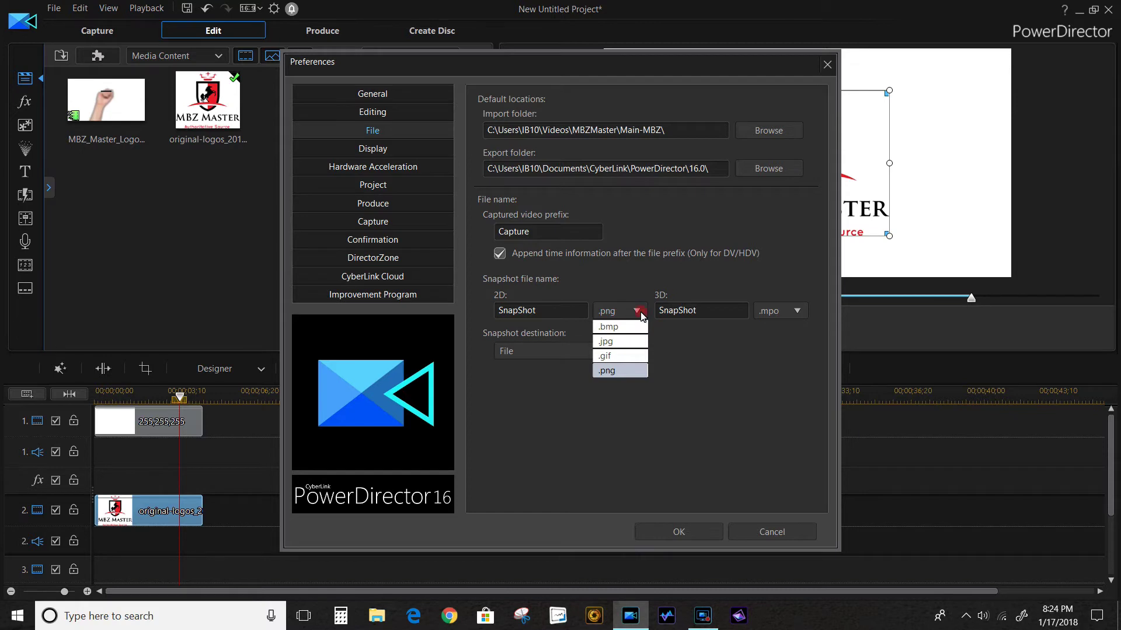
click(613, 342)
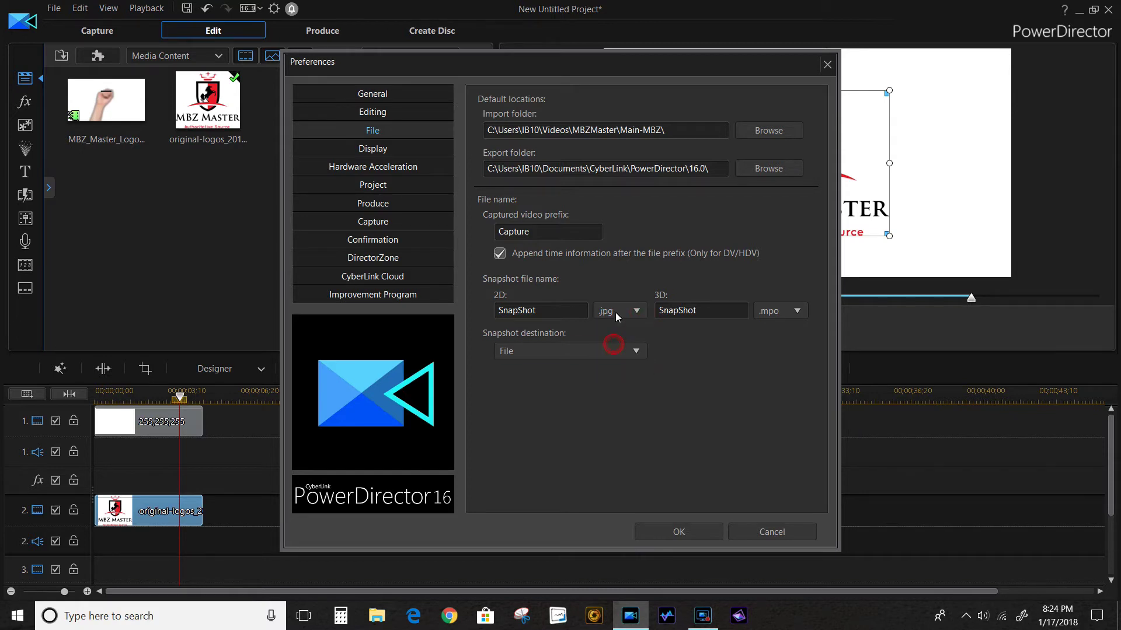
click(635, 352)
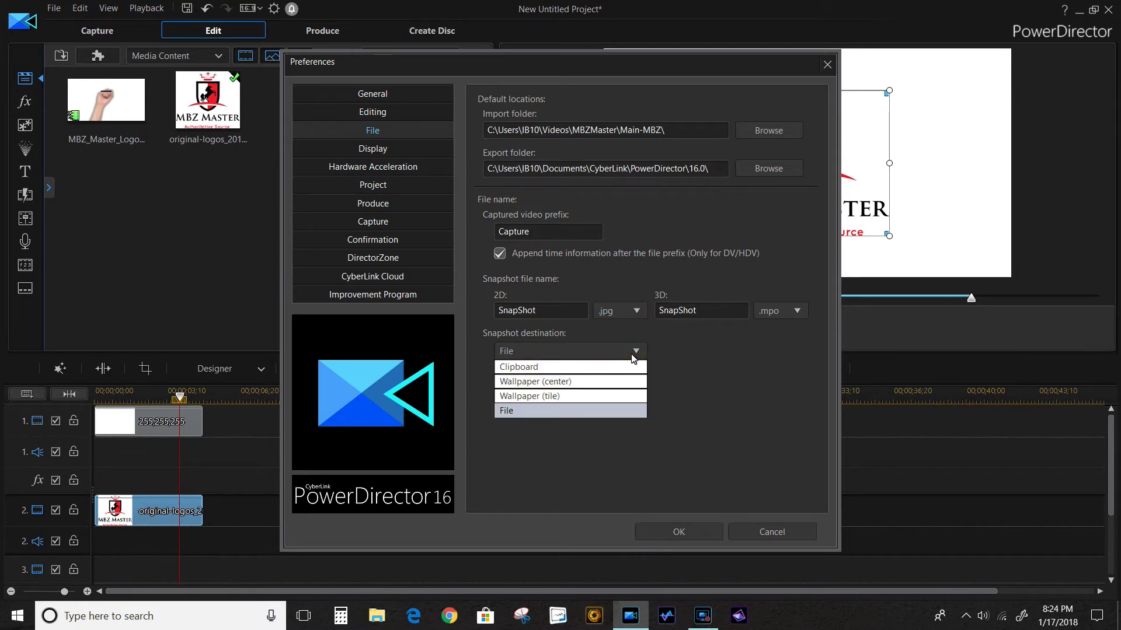
click(670, 361)
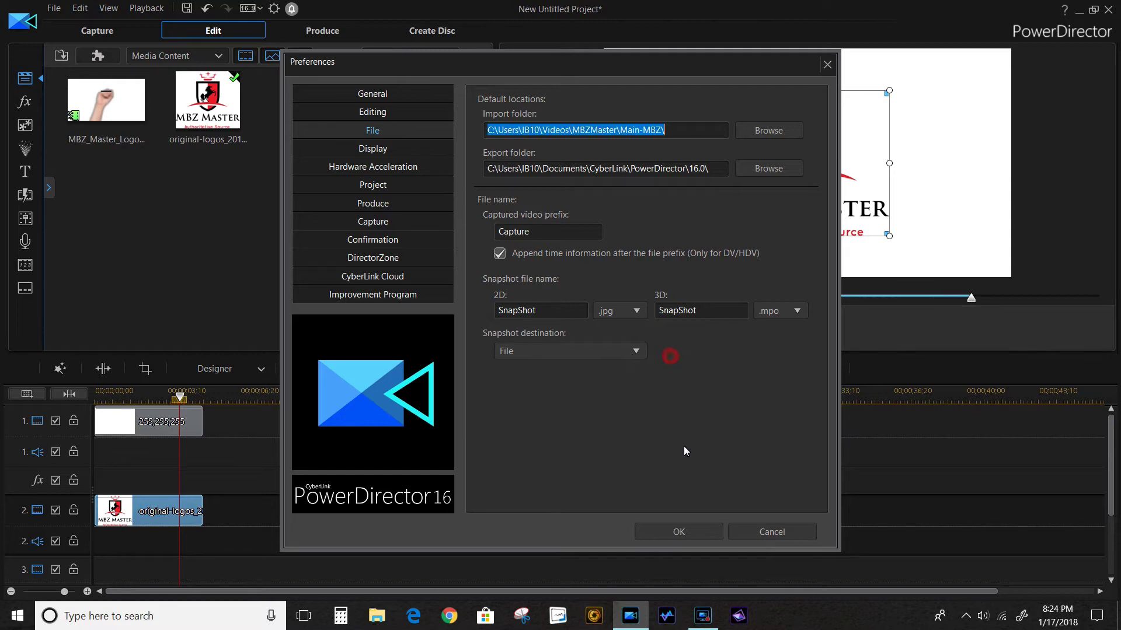
click(678, 531)
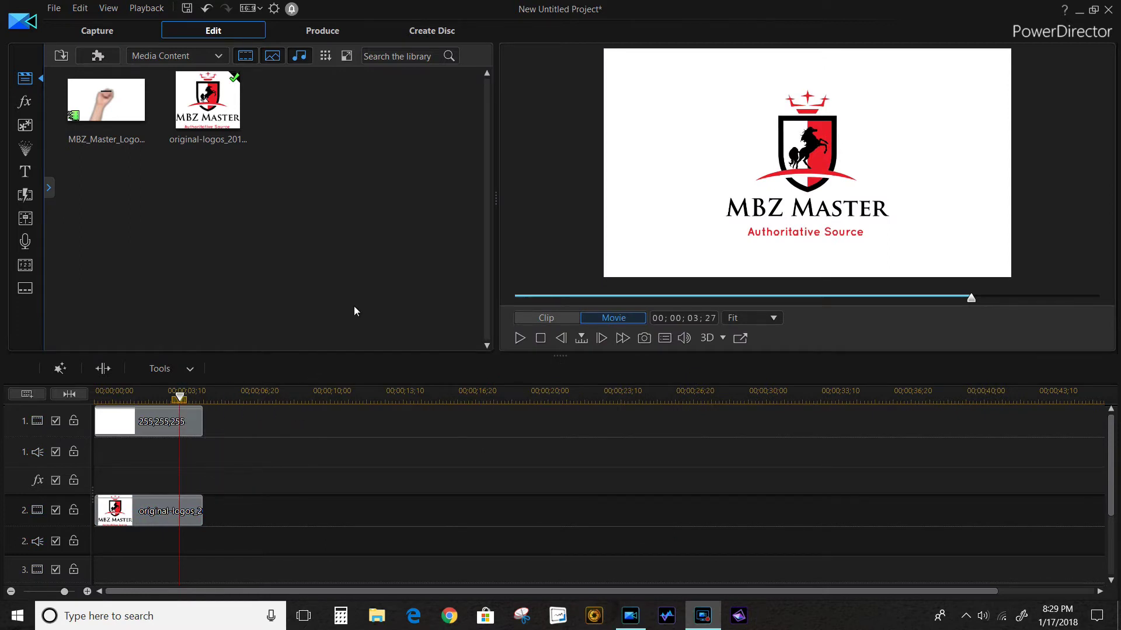
Take a snapshot of the composed logo frame and save it as Logo.jpg in Videos > MBZMaster > BackLiteFX.
click(644, 339)
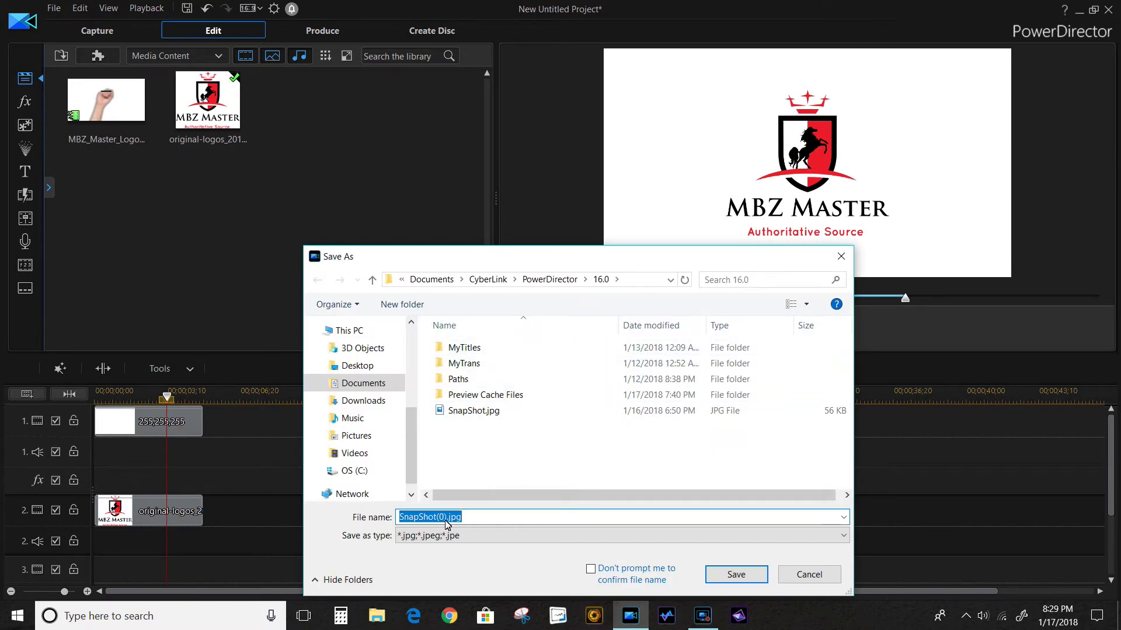
drag(447, 521, 389, 523)
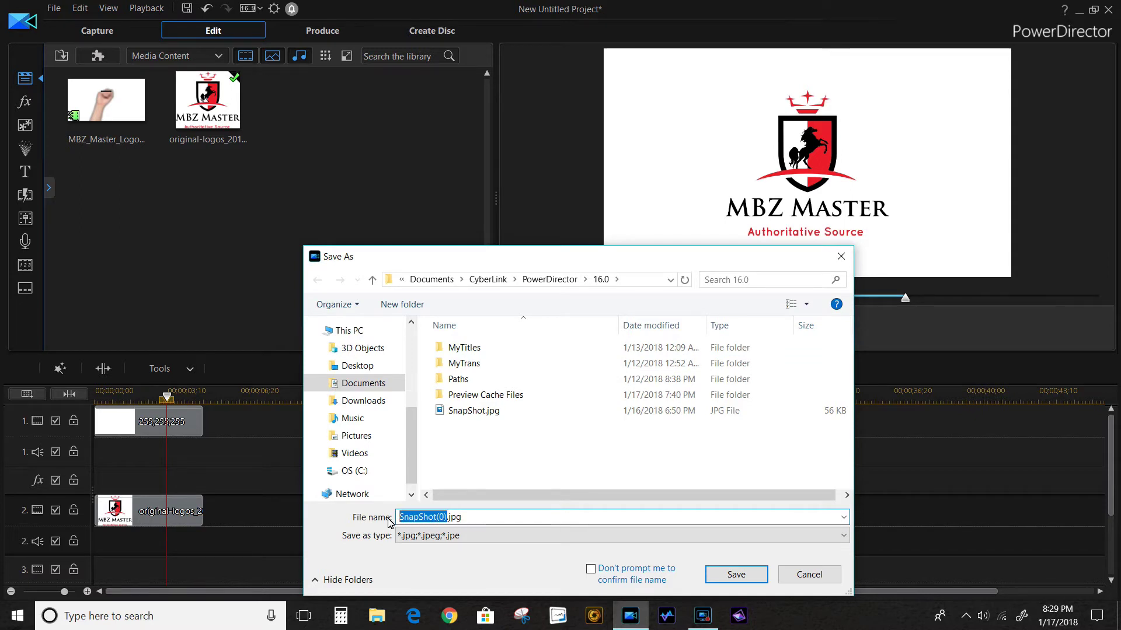
text(Logo)
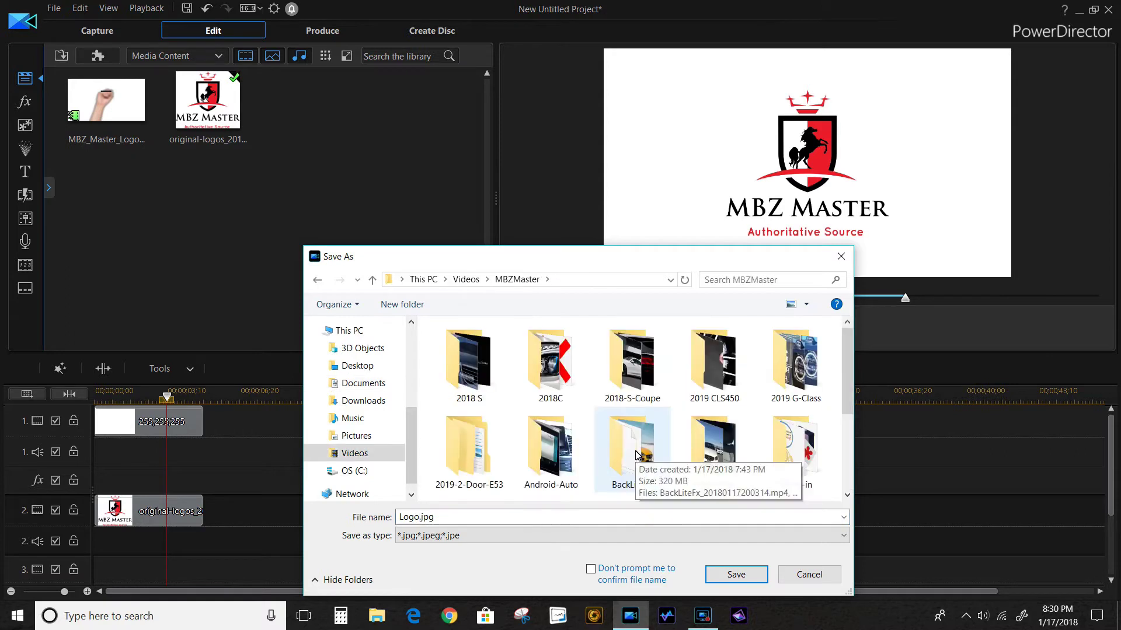
double_click(636, 455)
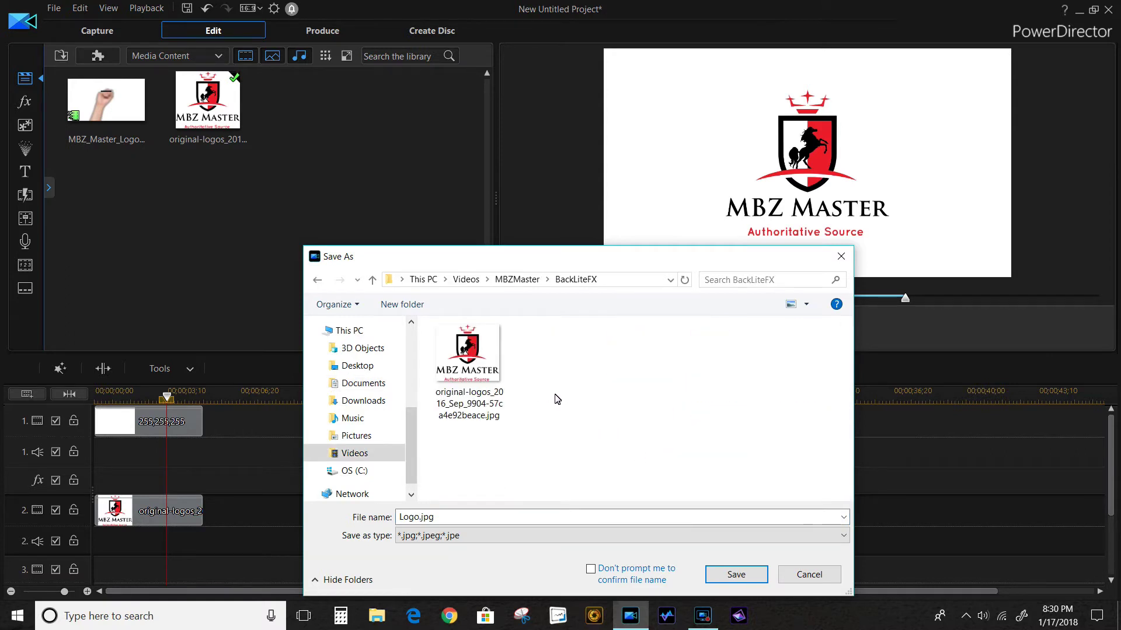
click(739, 578)
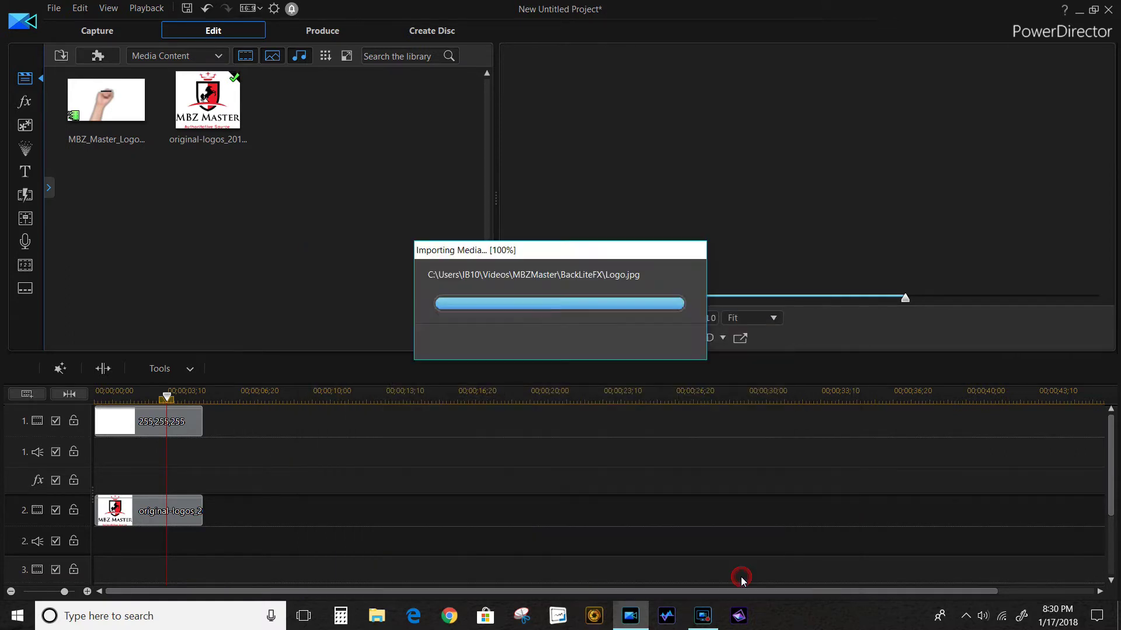
click(106, 105)
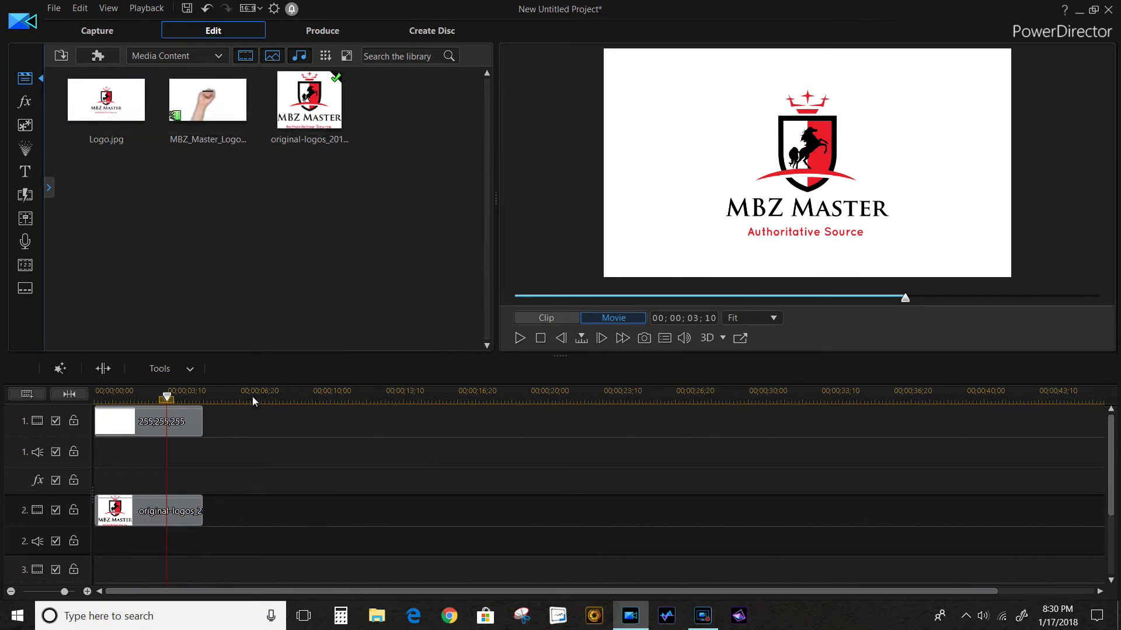
Delete the white color board from track 1 and the original logo clip from track 2.
click(178, 421)
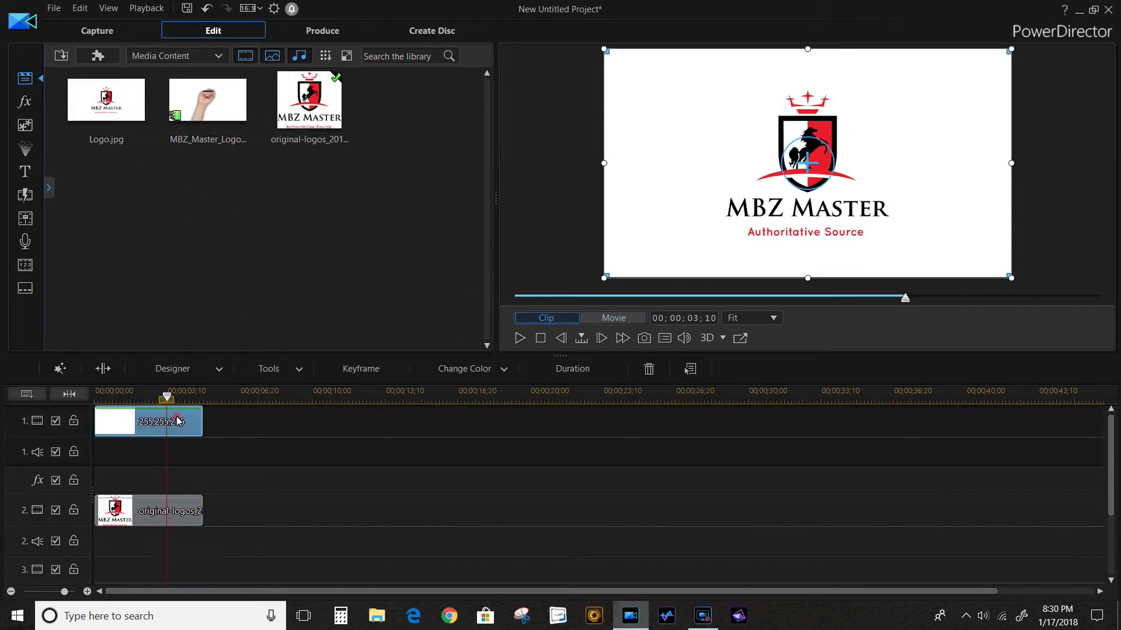
key(Delete)
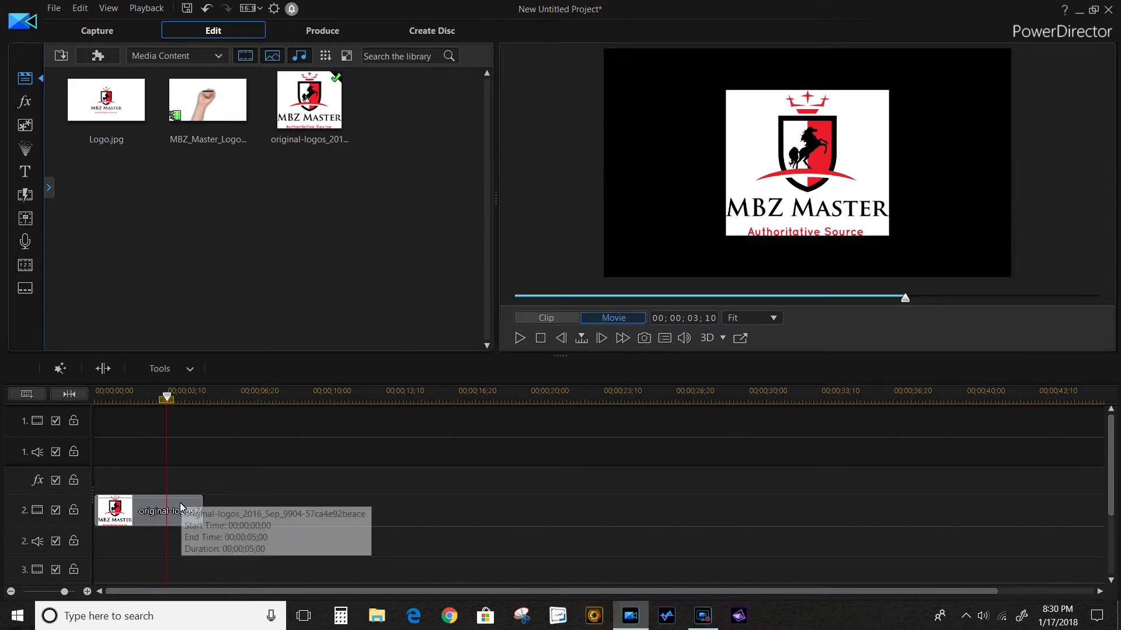
click(180, 503)
key(Delete)
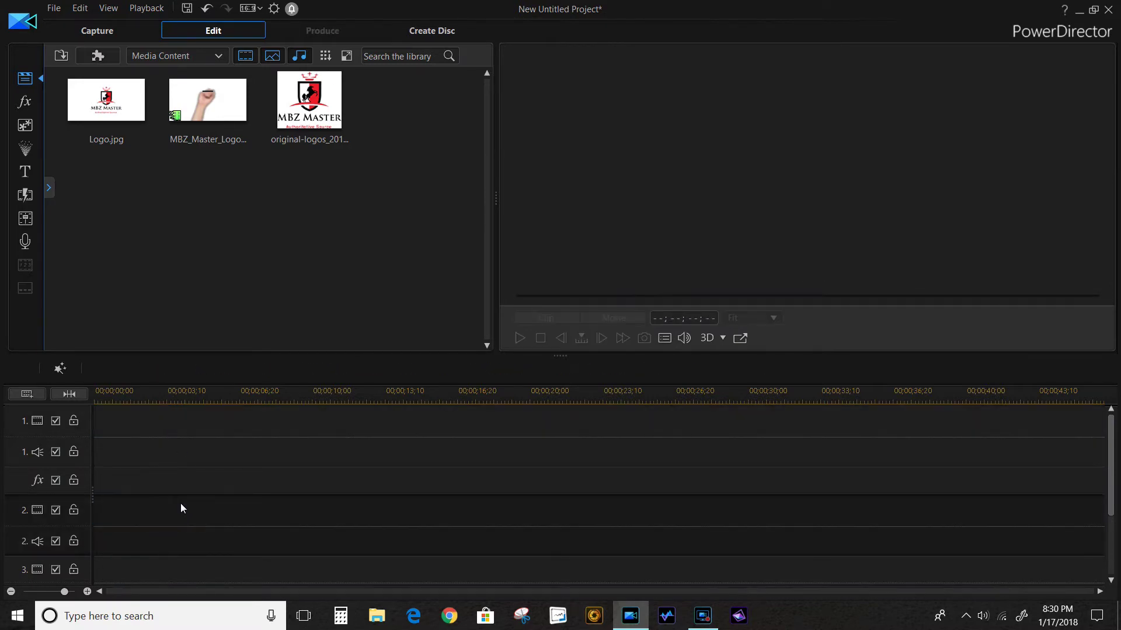
Insert Logo.jpg at the start of track 1, set its duration to 6 seconds and preview it.
click(121, 99)
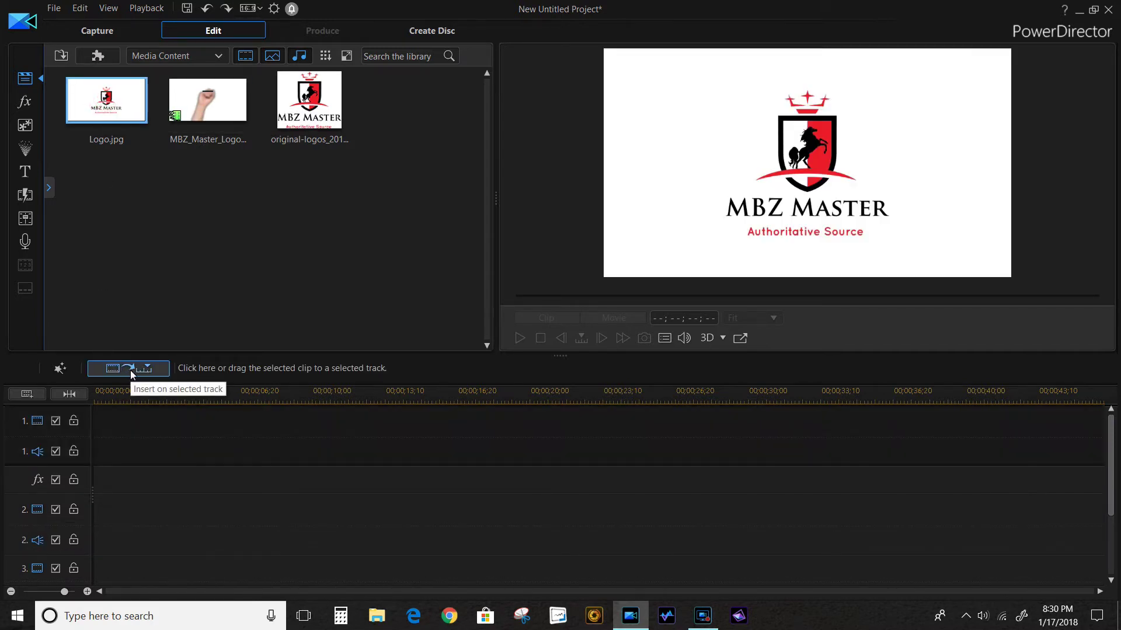
click(131, 370)
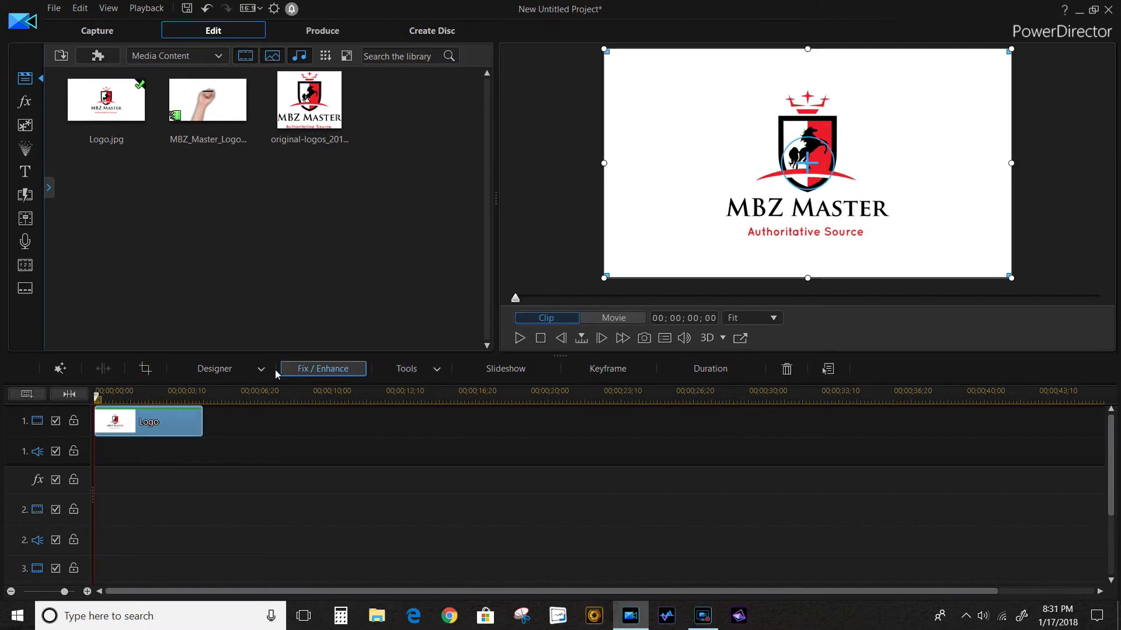
click(723, 371)
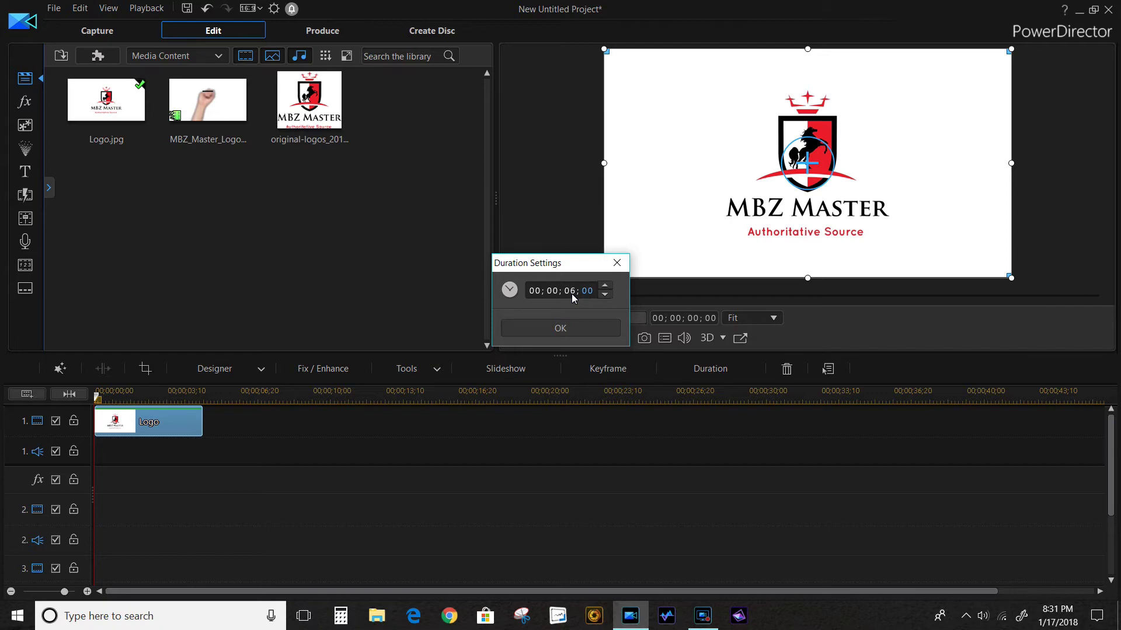
click(566, 329)
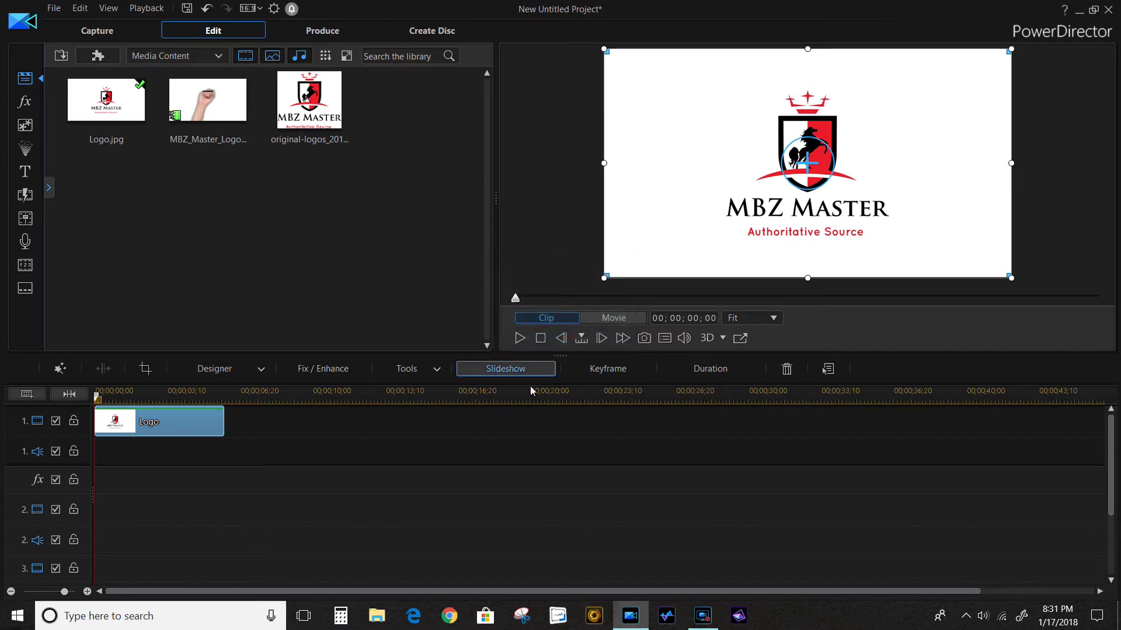
click(519, 339)
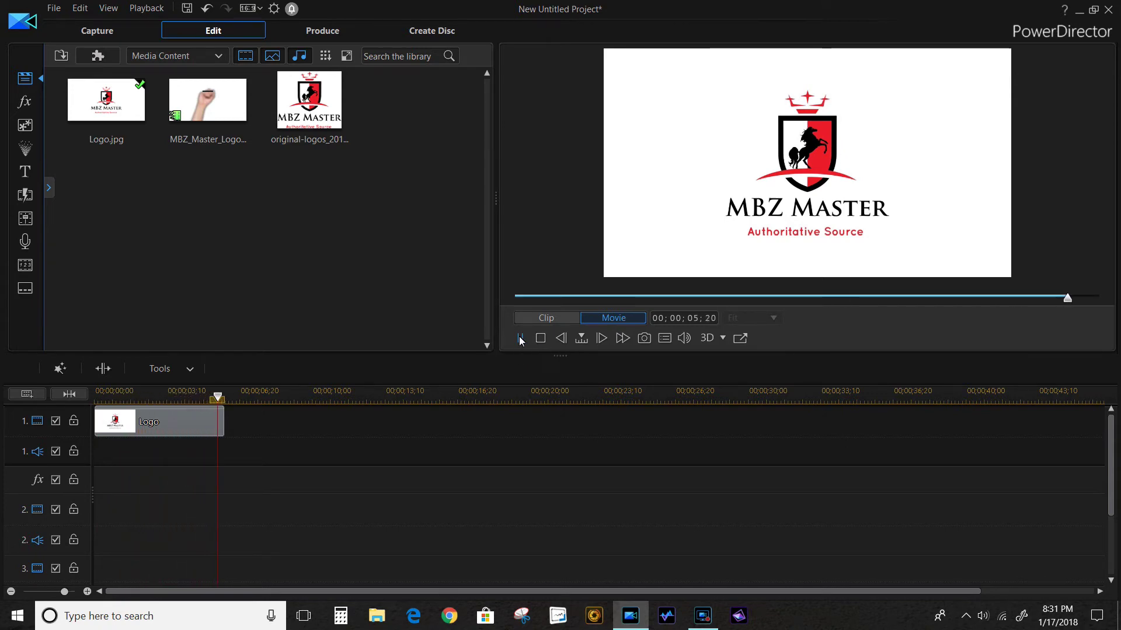
Add the Back Light effect to the effect track, set its duration to 6 seconds to match the logo clip, and preview it.
click(25, 103)
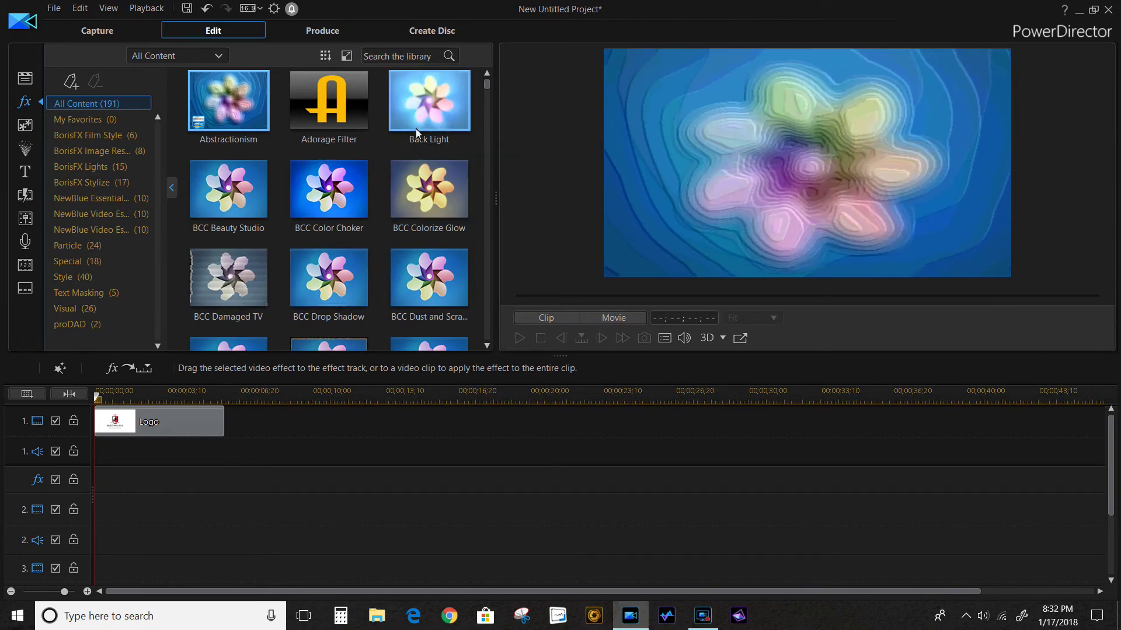
click(432, 107)
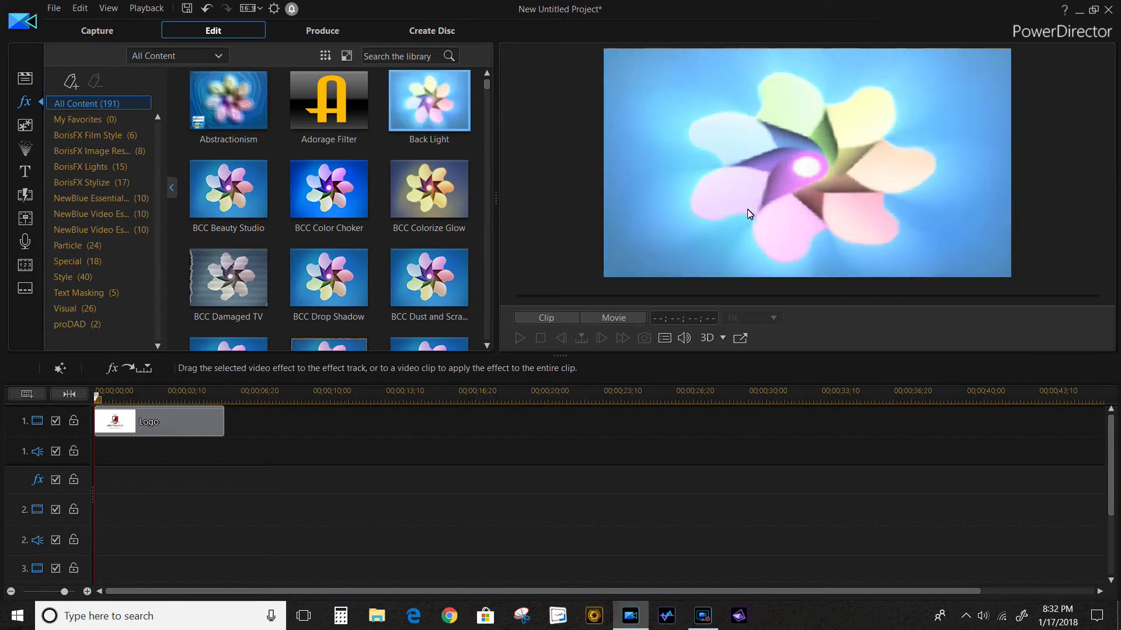
click(120, 372)
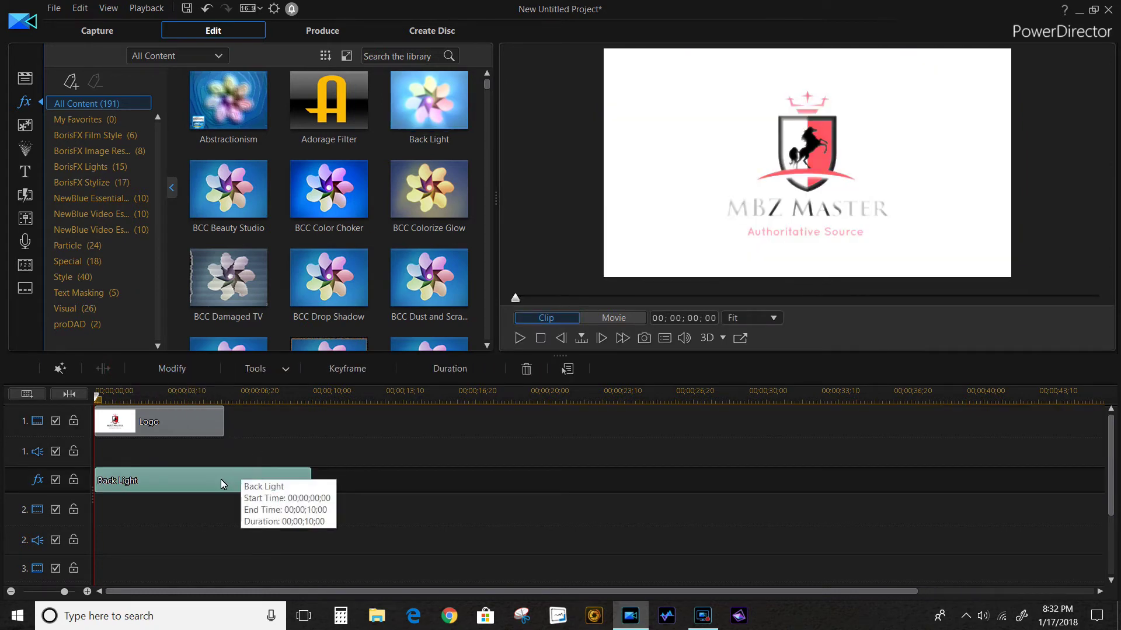
click(449, 369)
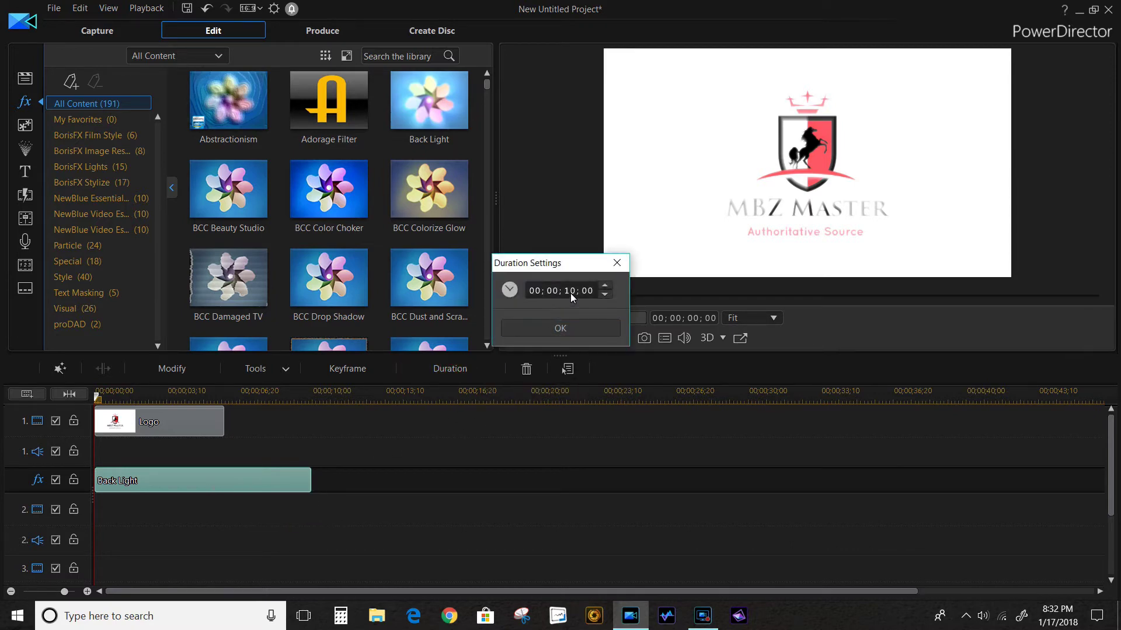
click(560, 329)
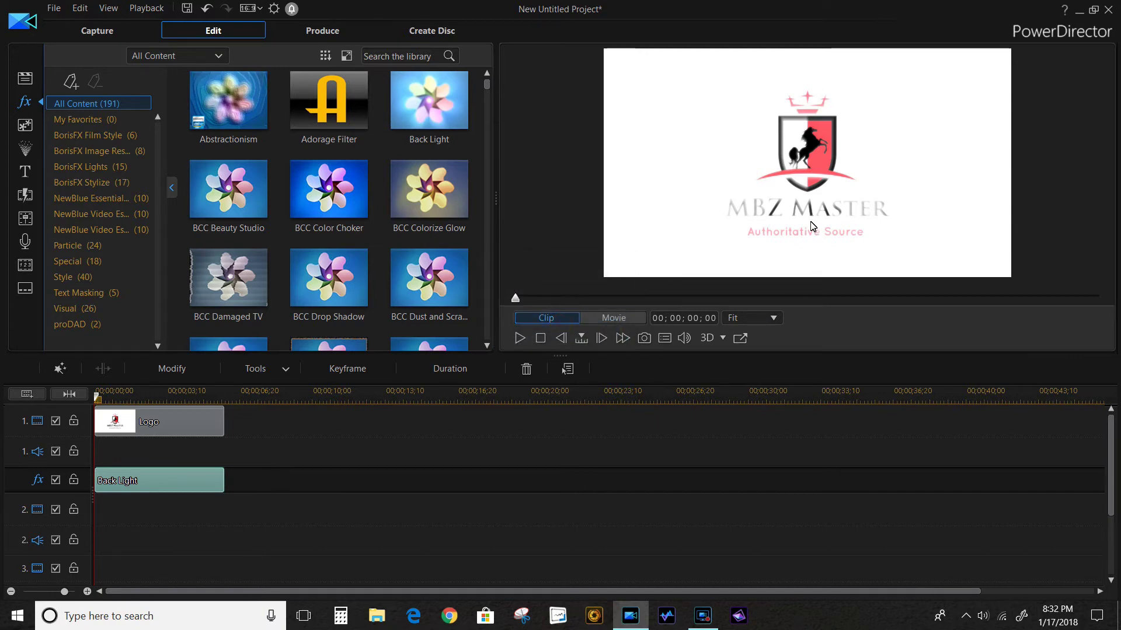
click(520, 339)
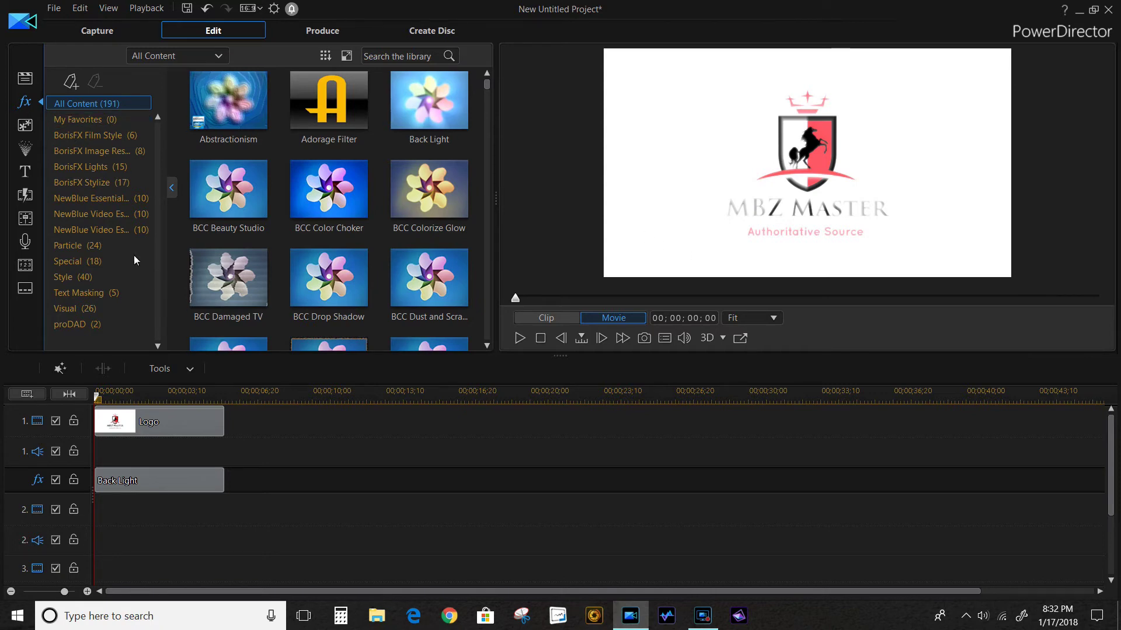
Remove the MBZ_Master_Logo video and the original logo image from the media library.
click(25, 82)
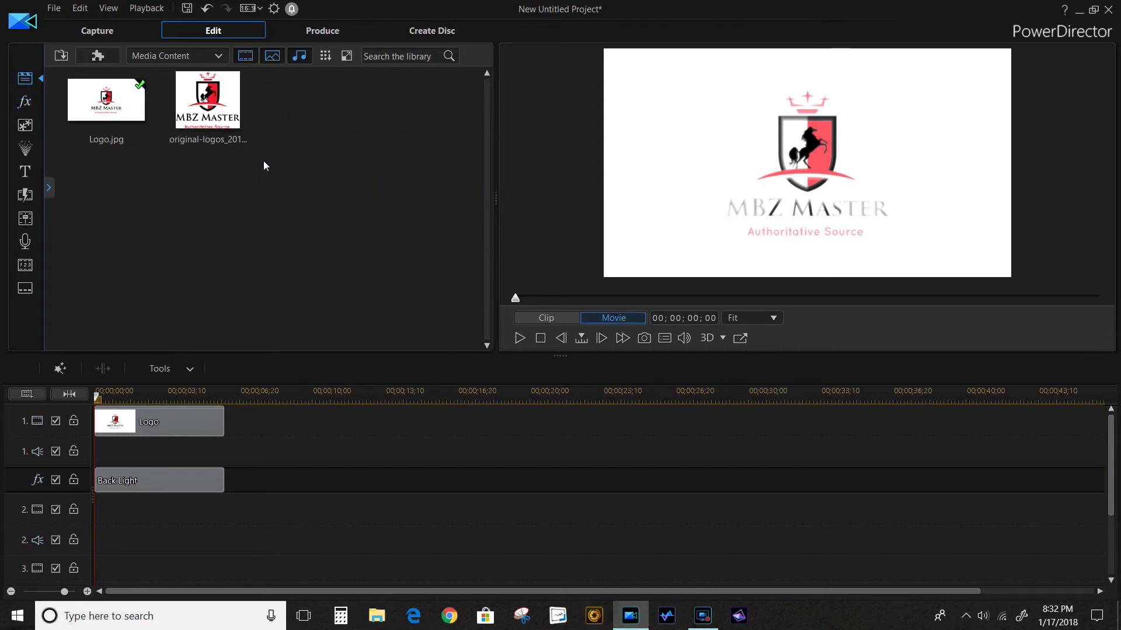
click(228, 123)
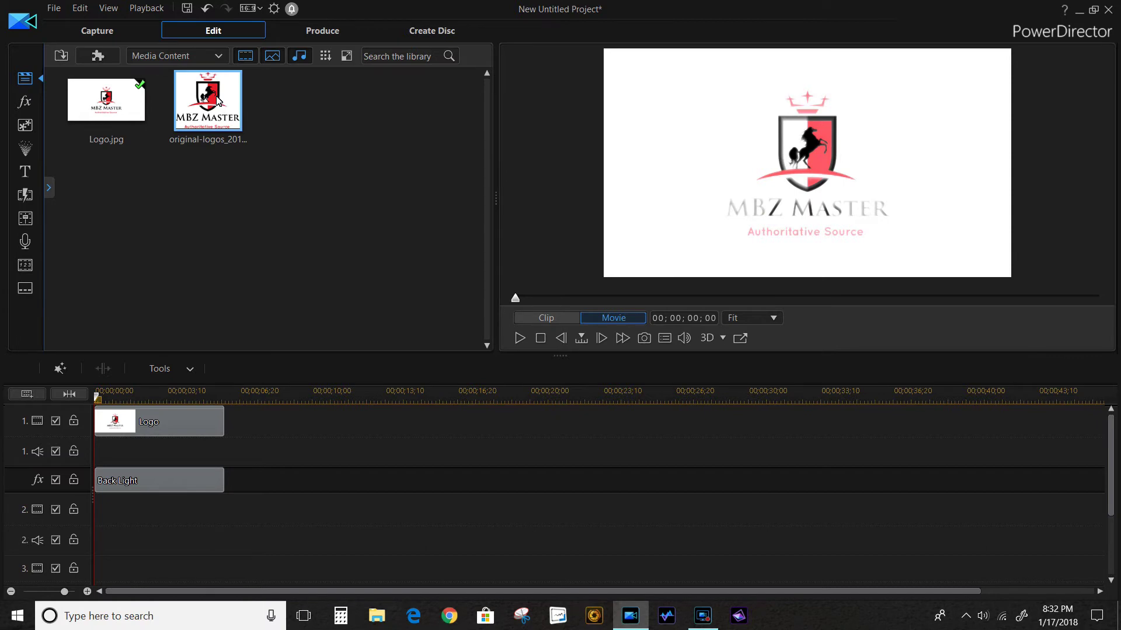
key(Delete)
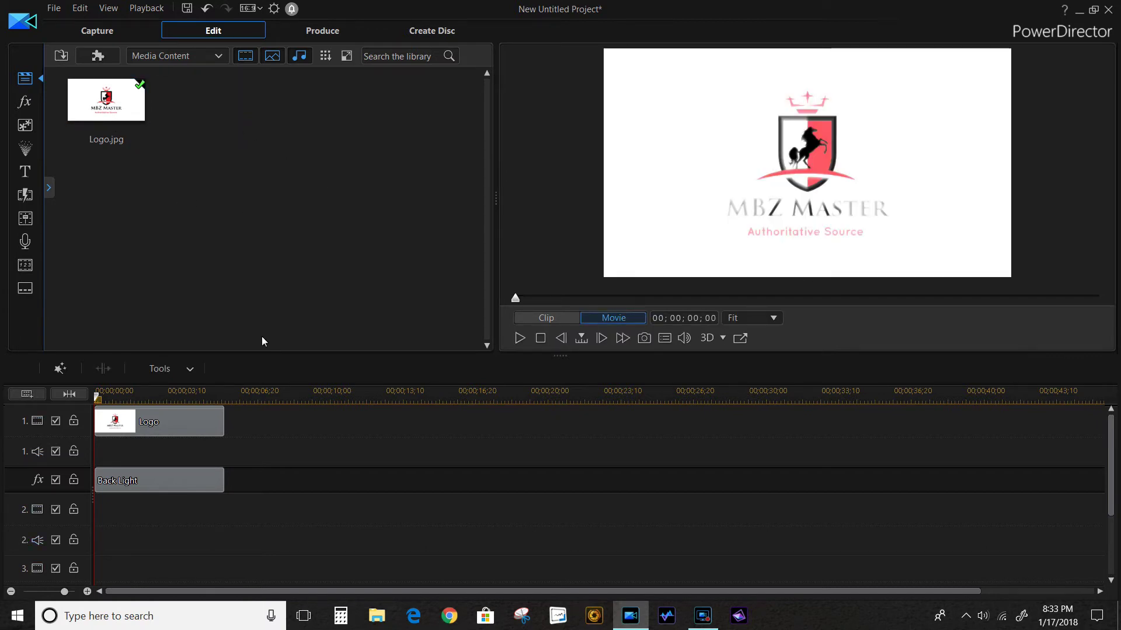
Open the Logo clip on track 1 in the PiP Designer.
click(190, 424)
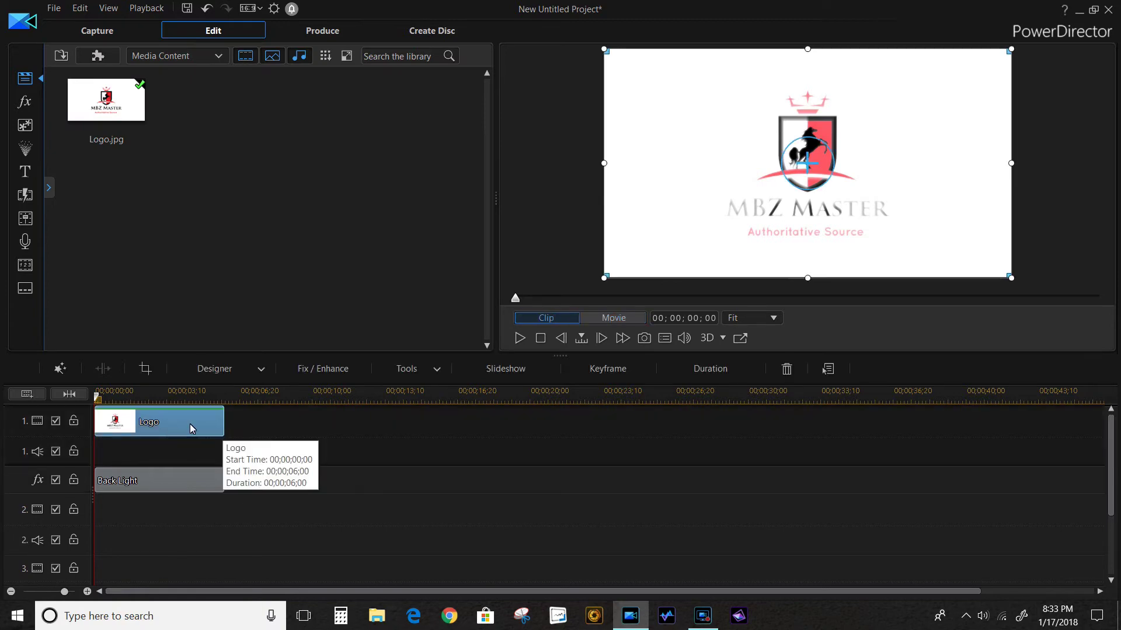
double_click(191, 426)
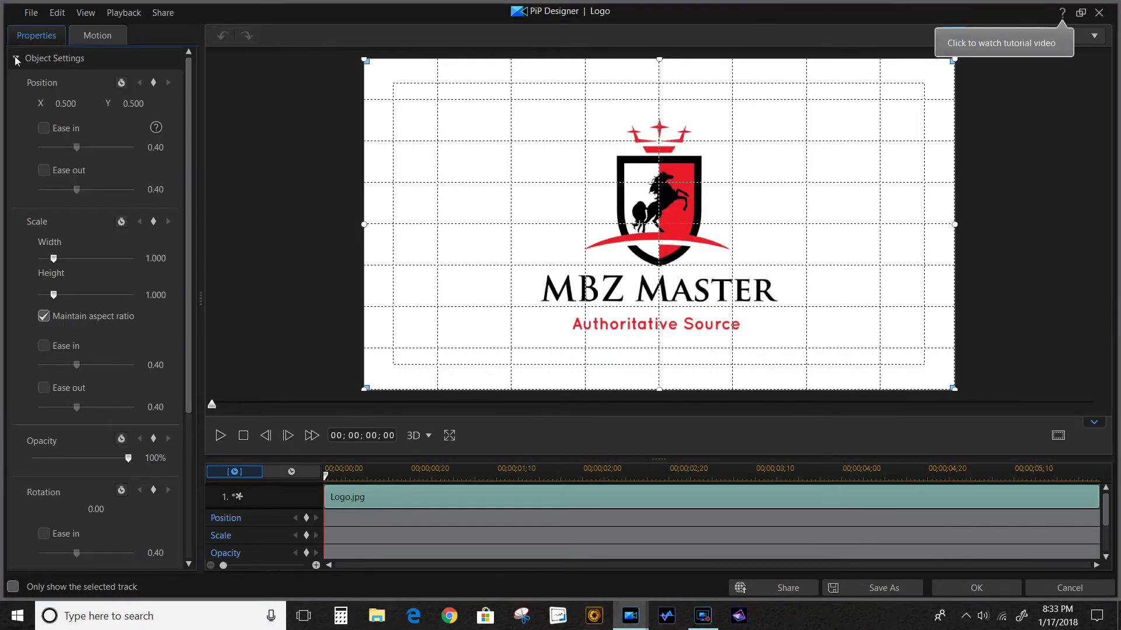
Move the logo image slightly upward in the frame, to a Y position of about 0.465.
click(16, 58)
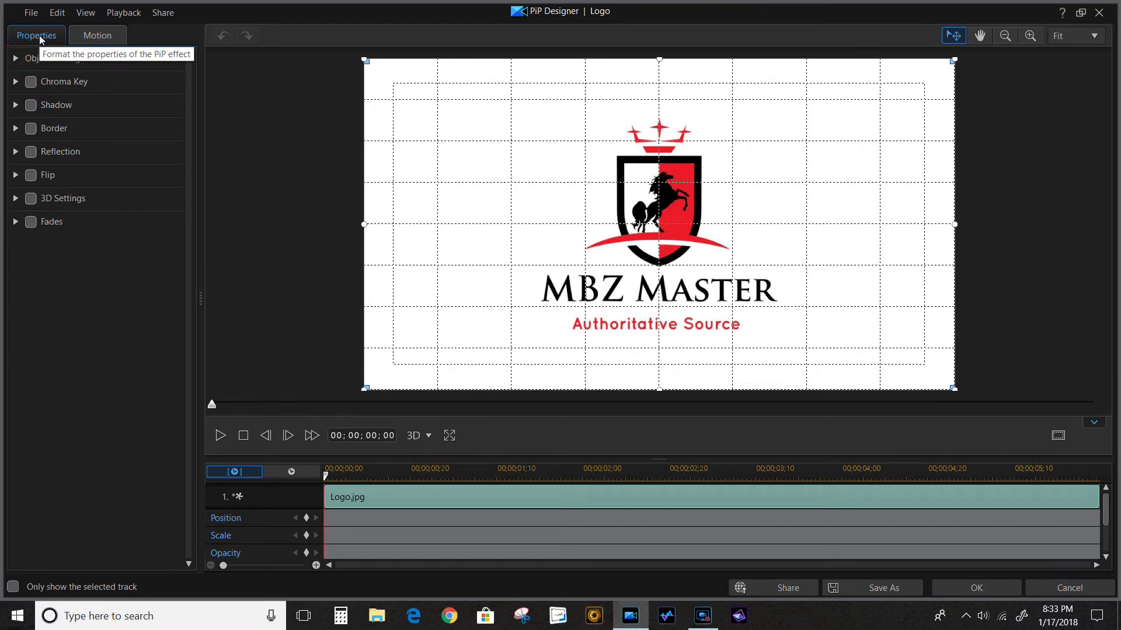
click(66, 82)
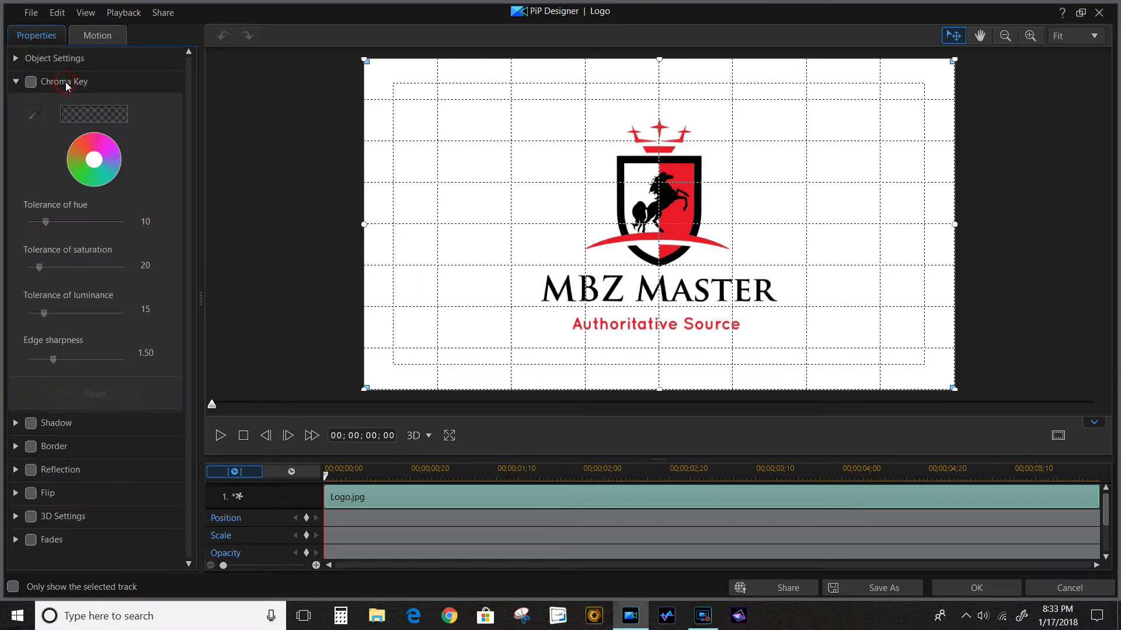
click(19, 85)
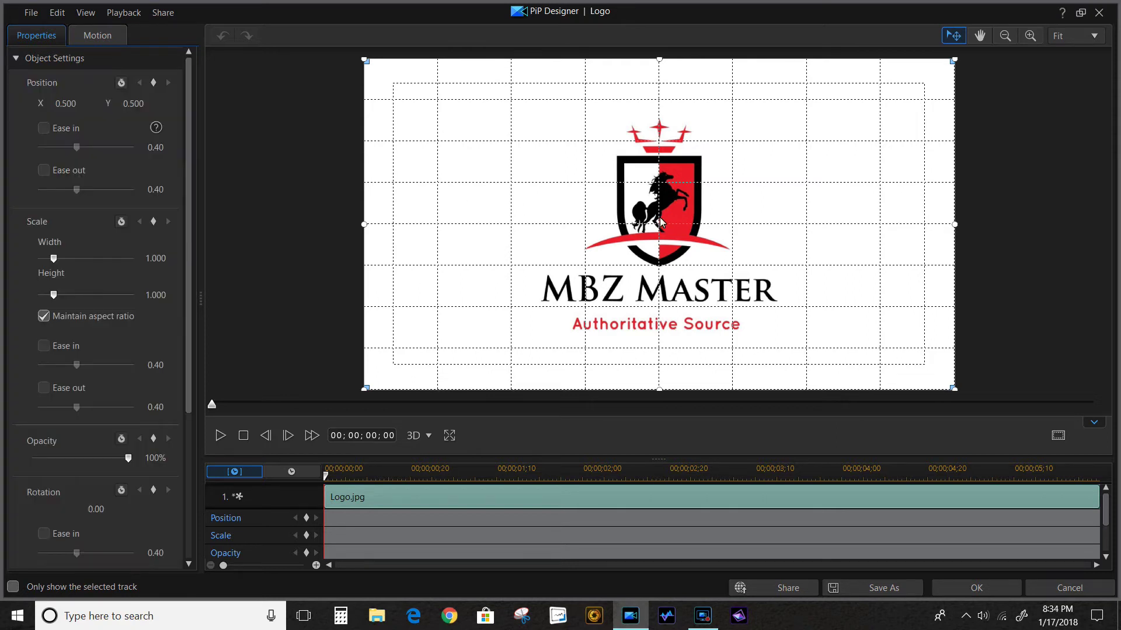
drag(662, 212, 662, 199)
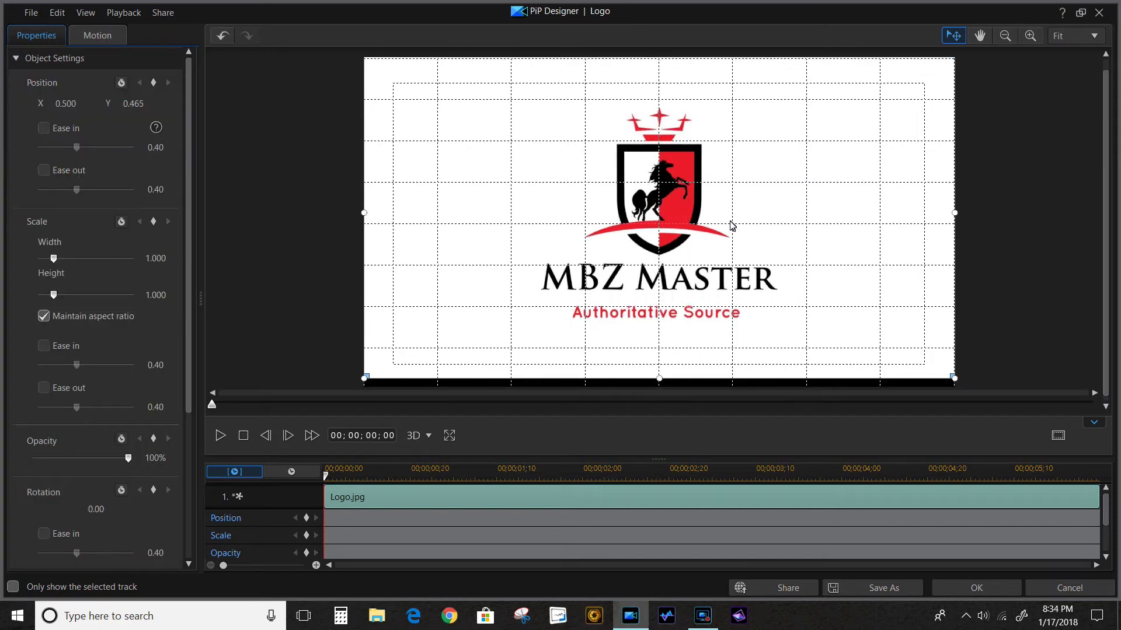
drag(1106, 248, 1107, 253)
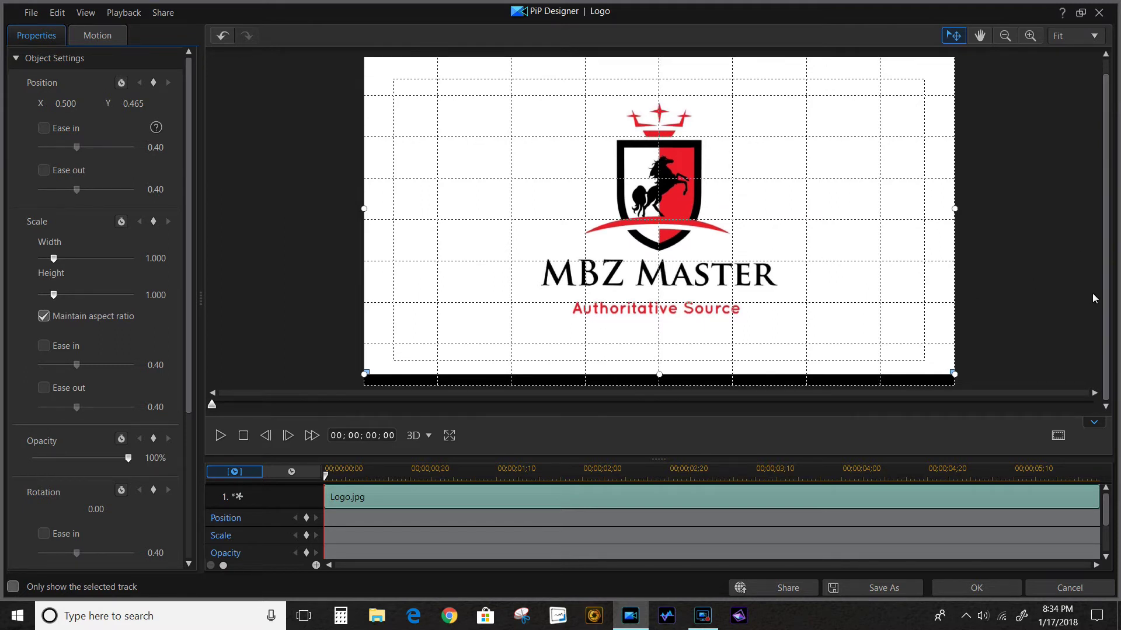
click(1071, 37)
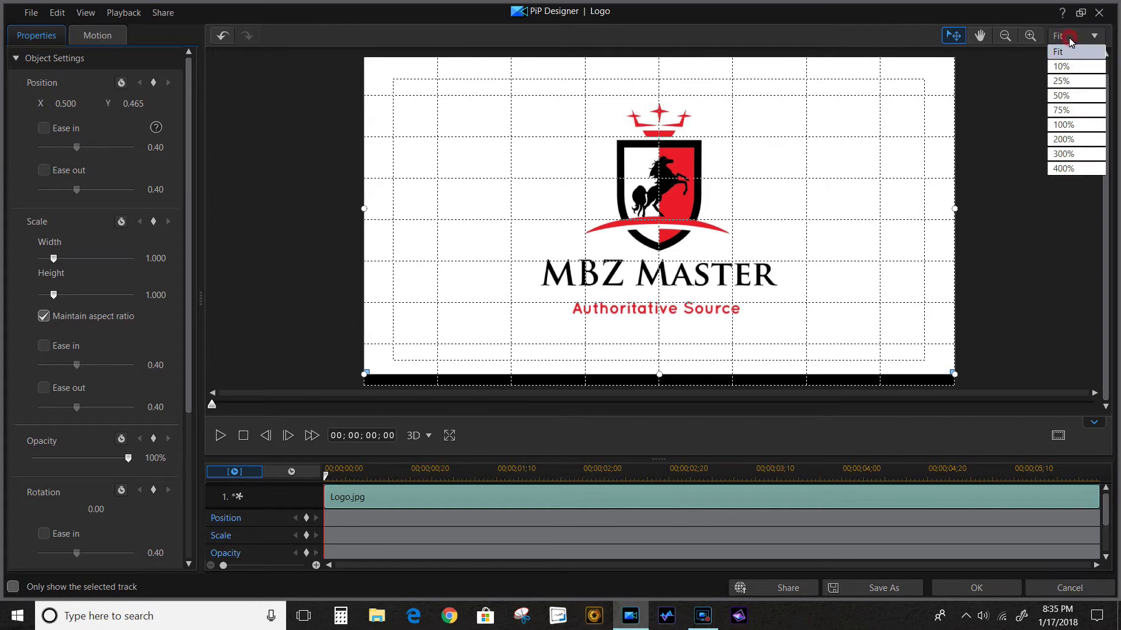
click(1069, 124)
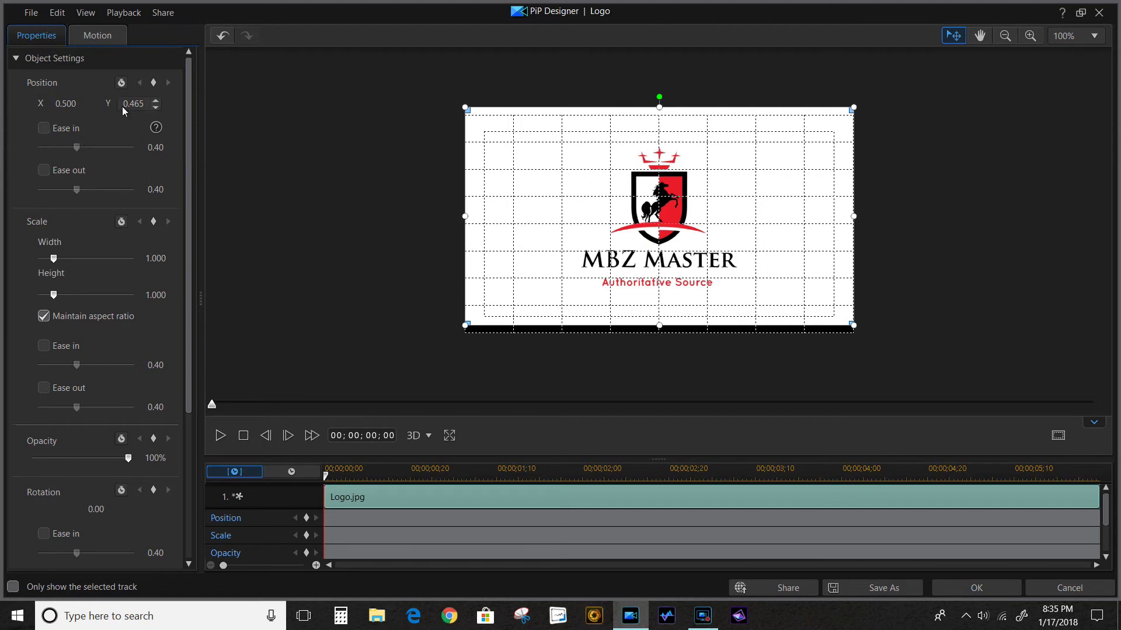
Enable Chroma Key on the logo, sample its white background as the key color, and apply the changes to the clip.
click(15, 59)
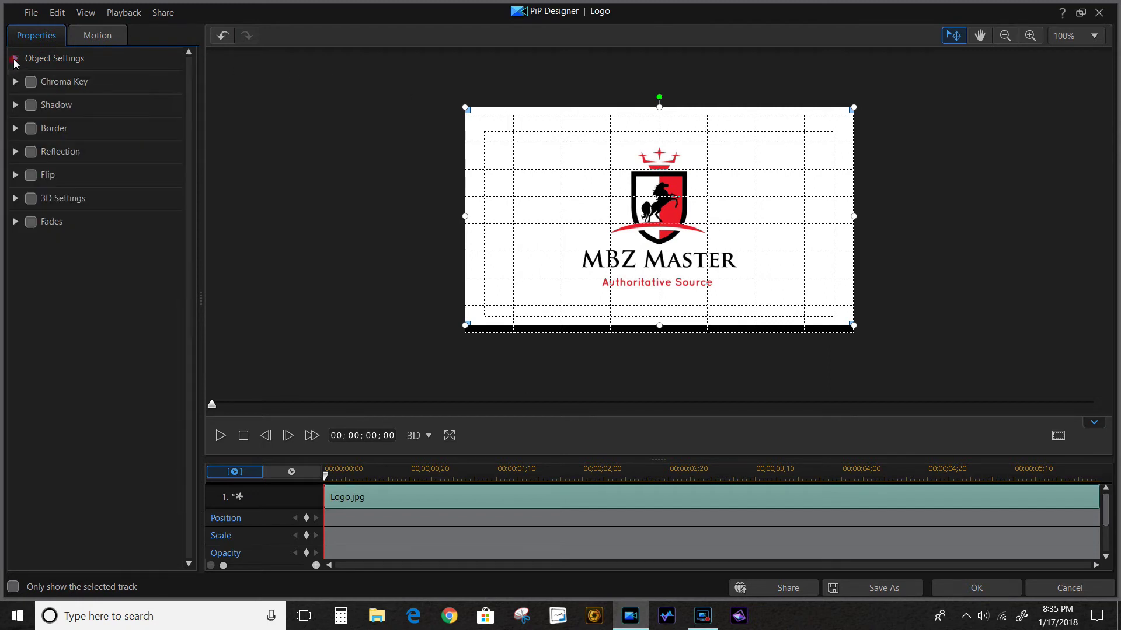
click(61, 83)
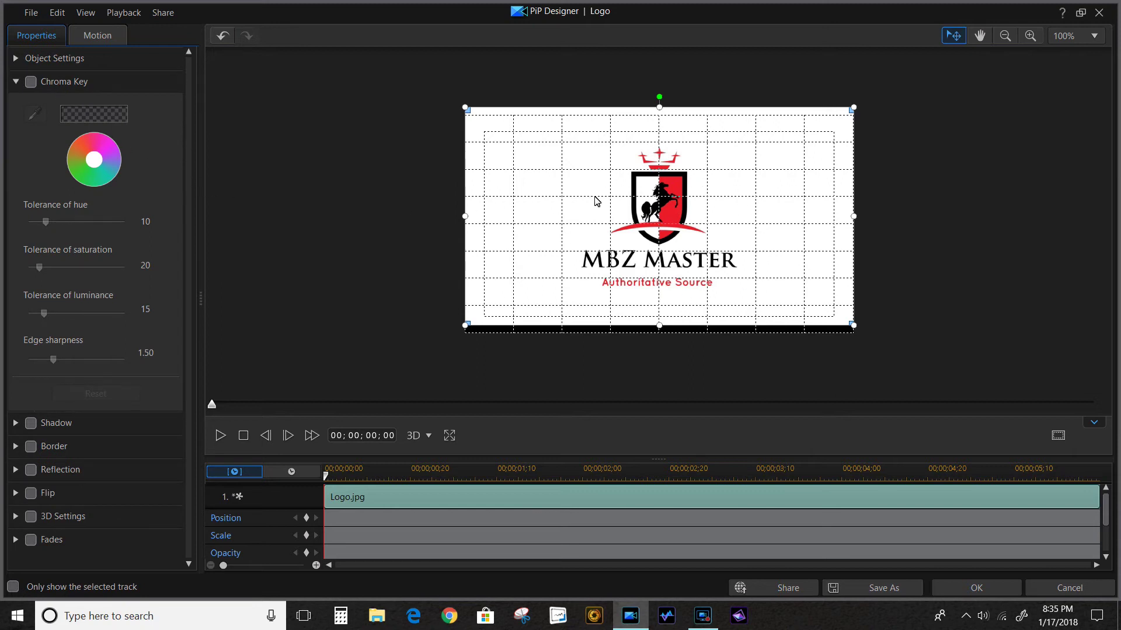
click(31, 83)
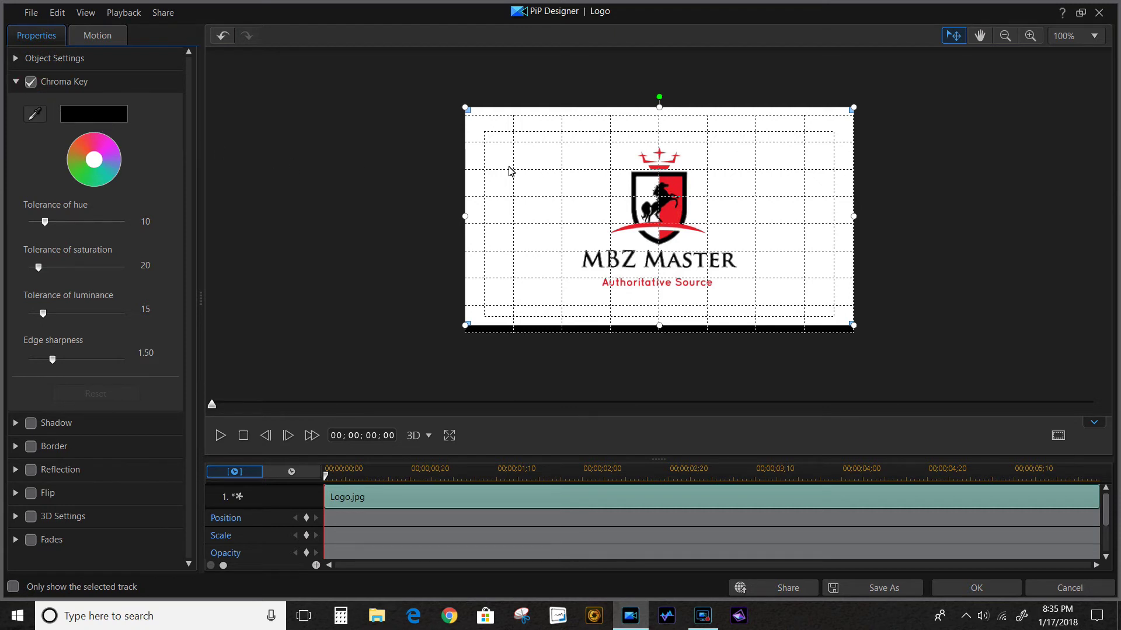
click(38, 115)
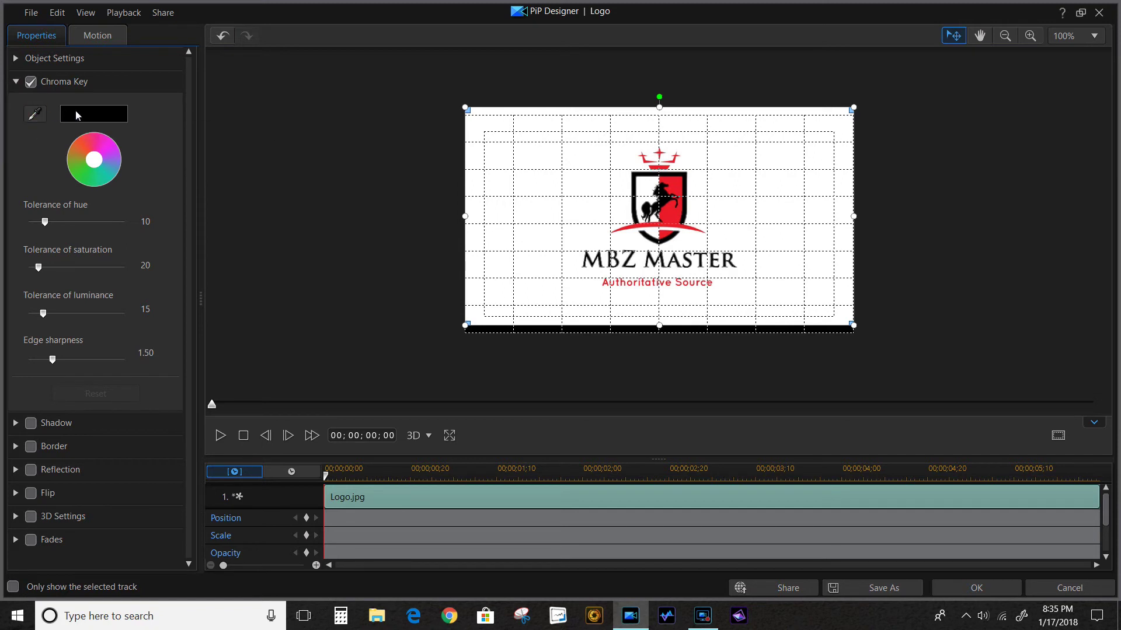
click(538, 168)
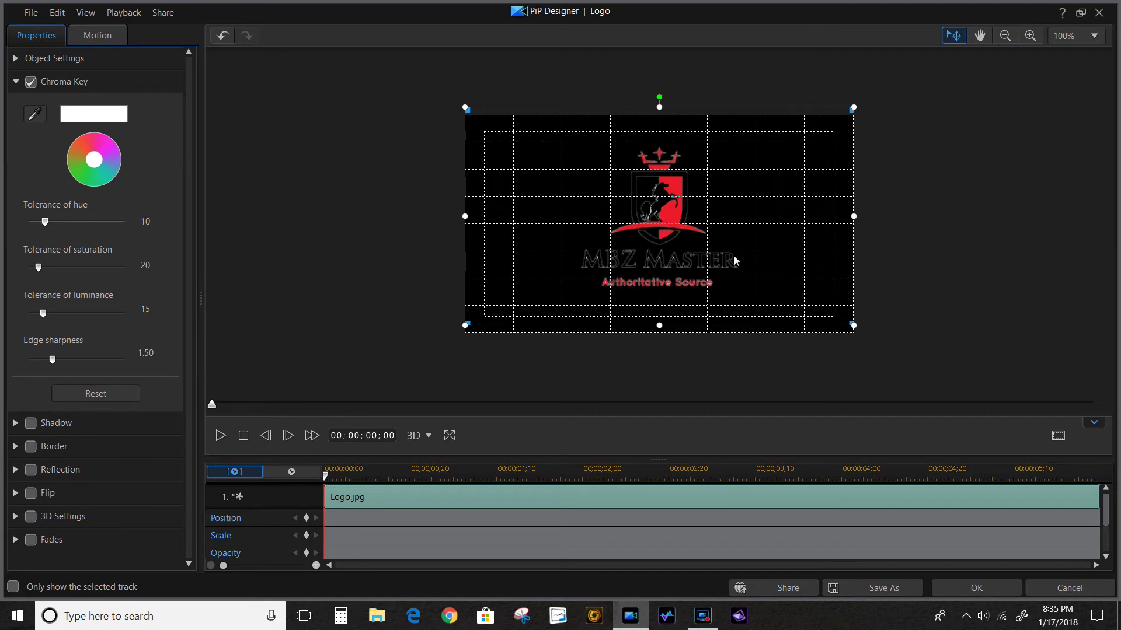
click(16, 82)
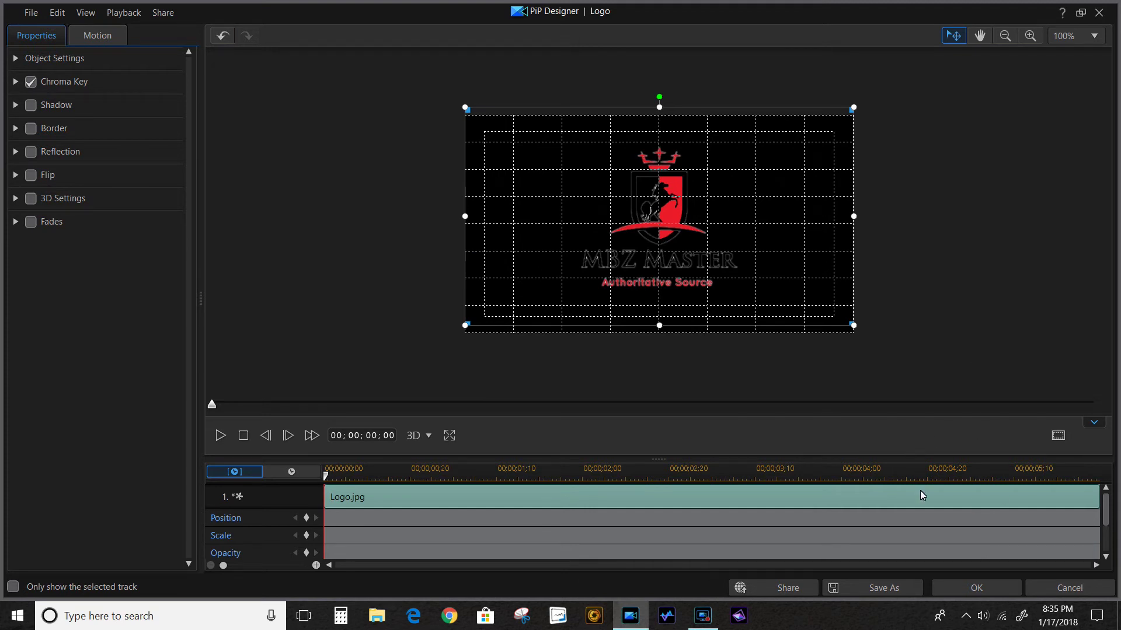
click(976, 588)
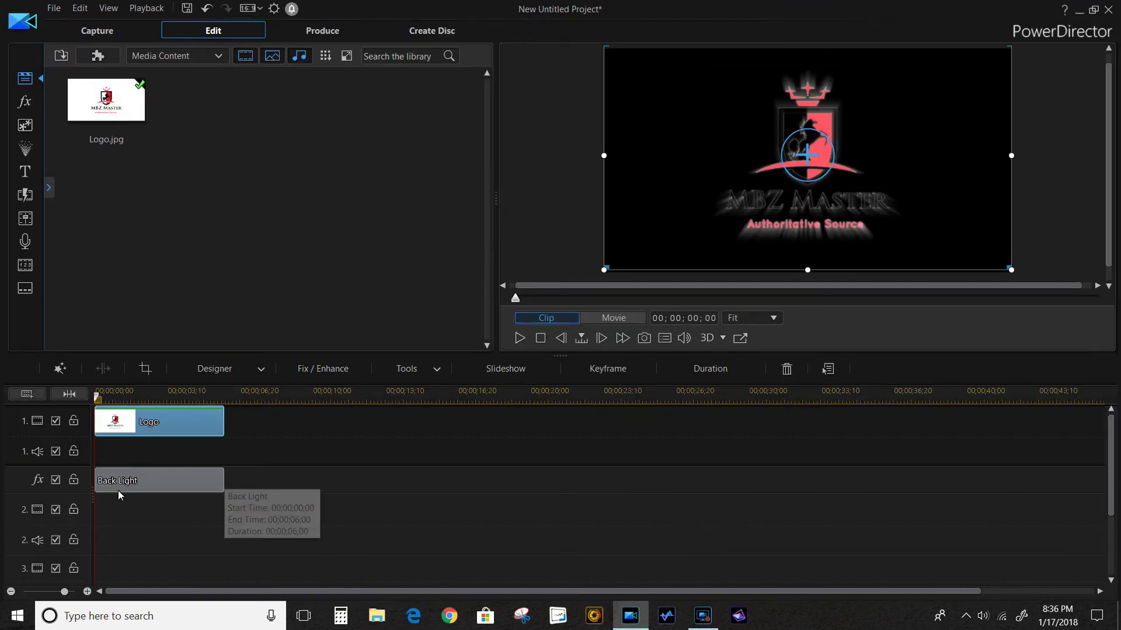
Move the Back Light effect past the end of the logo clip and check the logo without the effect.
click(150, 482)
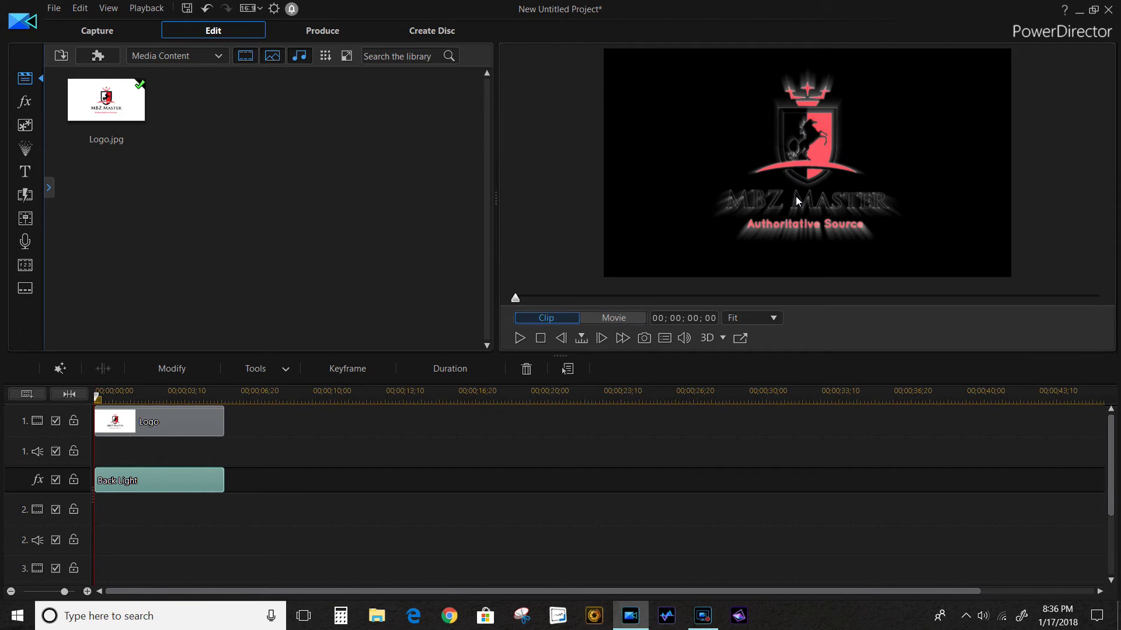
click(122, 397)
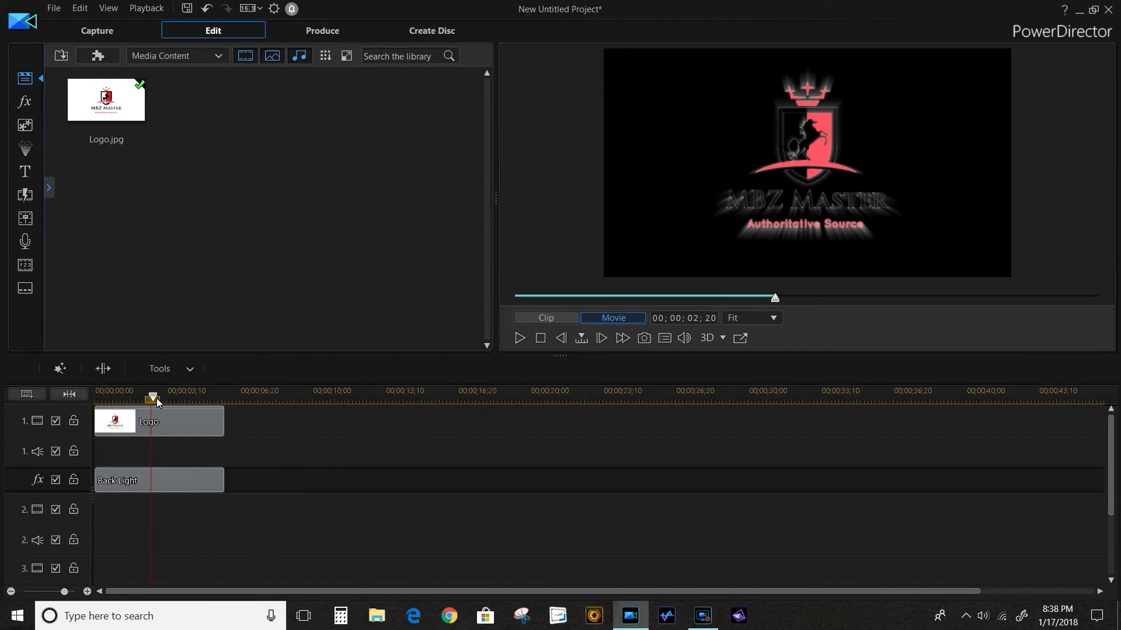
click(178, 480)
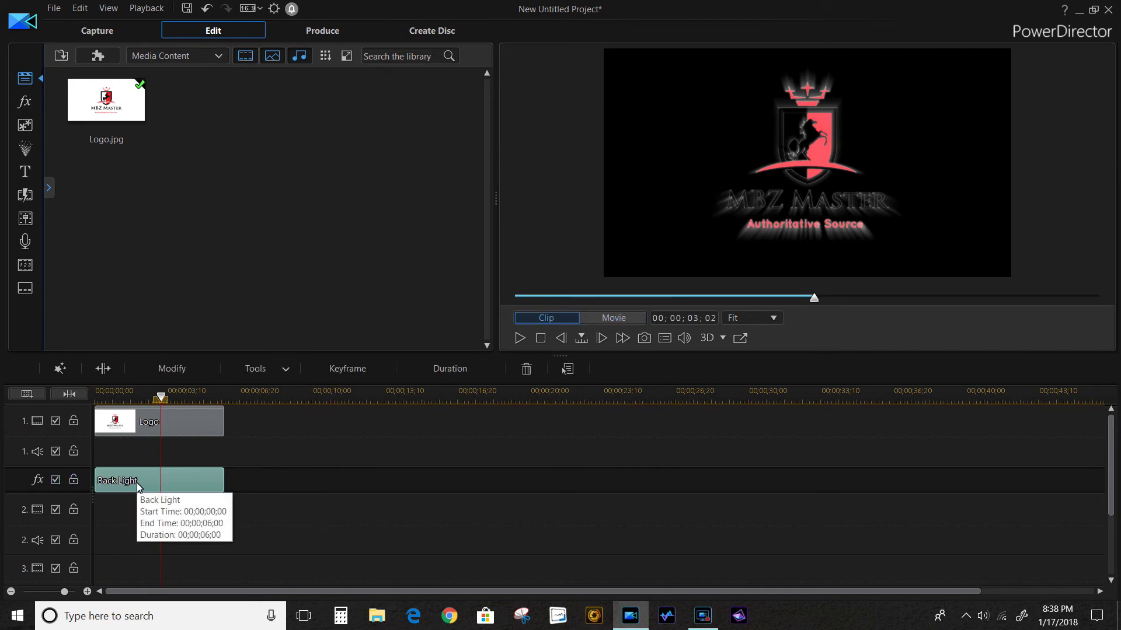
drag(150, 485, 302, 492)
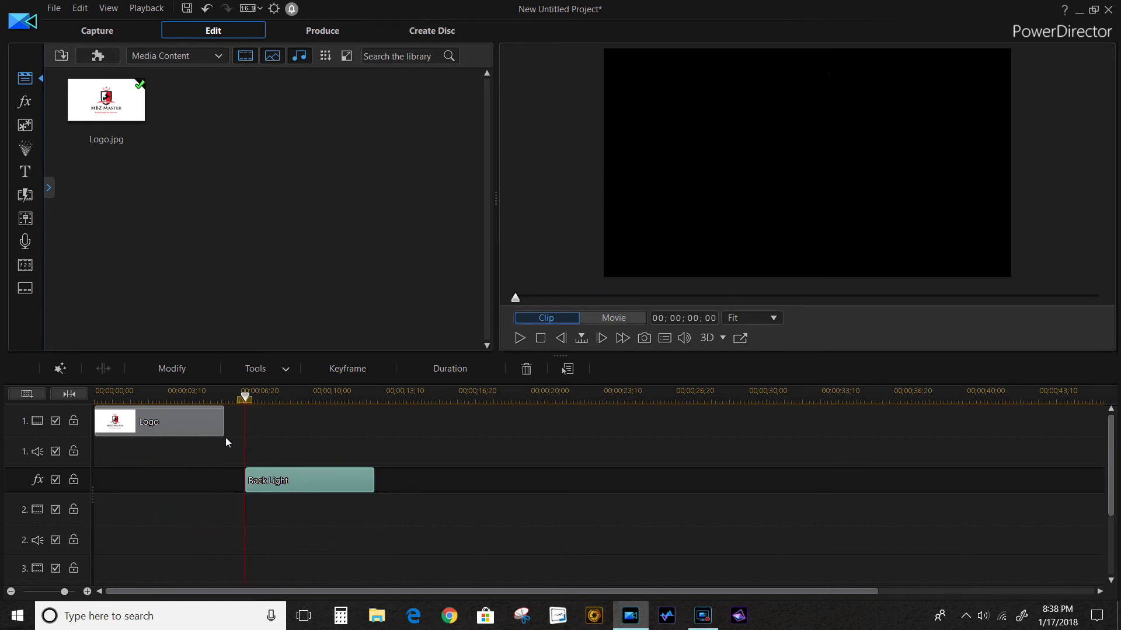
drag(245, 400, 132, 401)
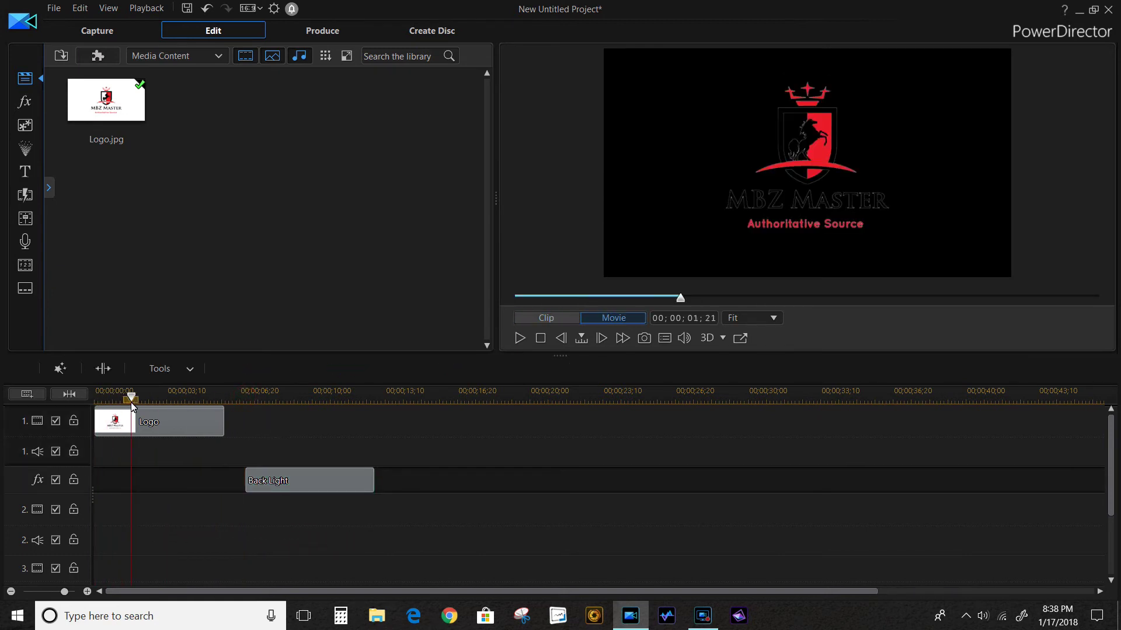
click(145, 419)
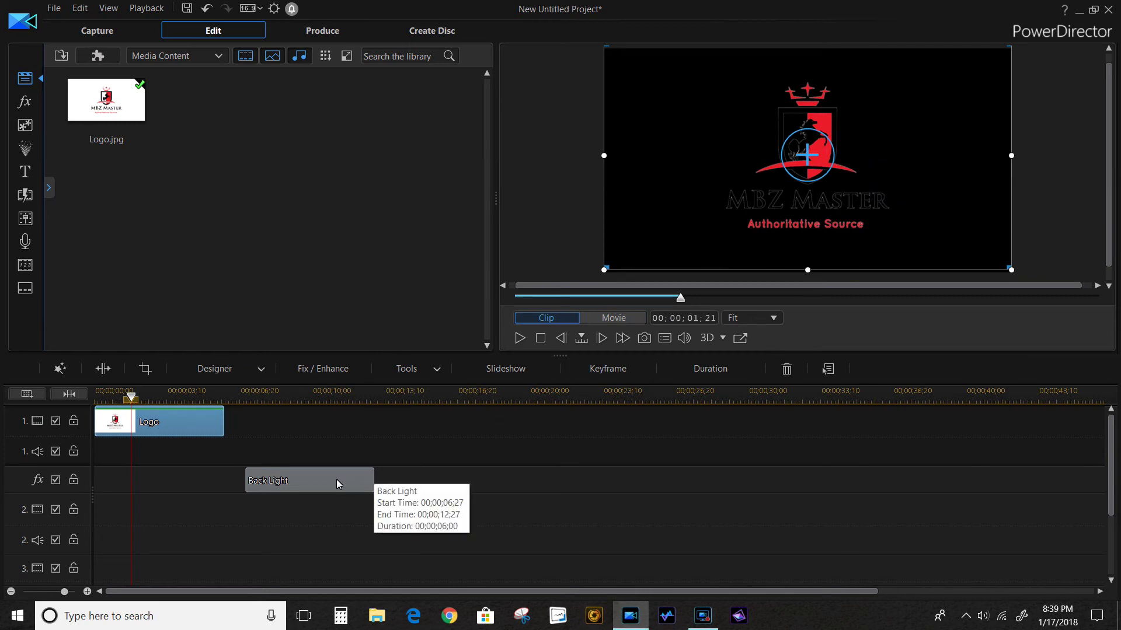
Return the Back Light effect to the start of the timeline, aligned with the logo clip, and preview it.
mouse_move(337, 484)
mouse_down()
mouse_move(203, 484)
mouse_move(320, 484)
mouse_up()
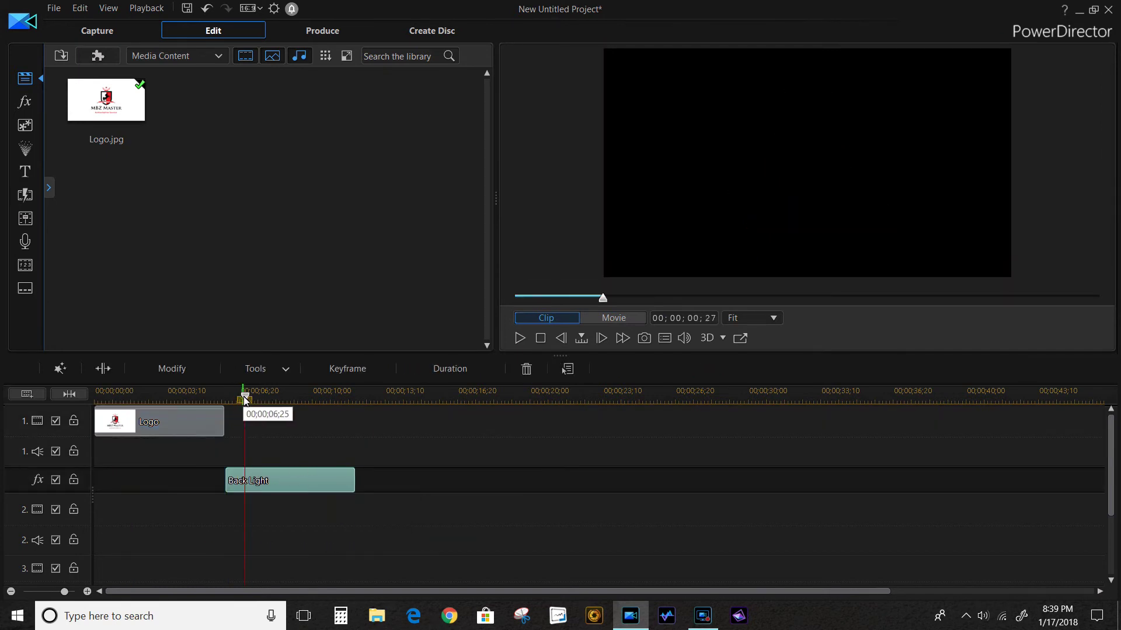
drag(244, 398, 160, 399)
click(205, 419)
click(320, 480)
drag(321, 480, 177, 474)
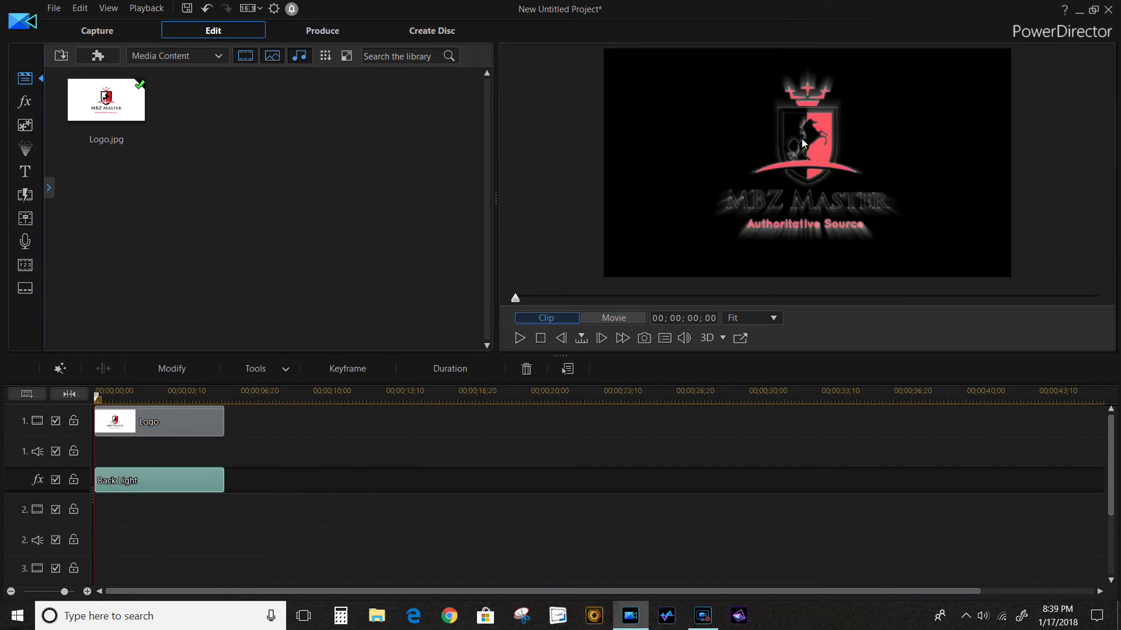
click(520, 339)
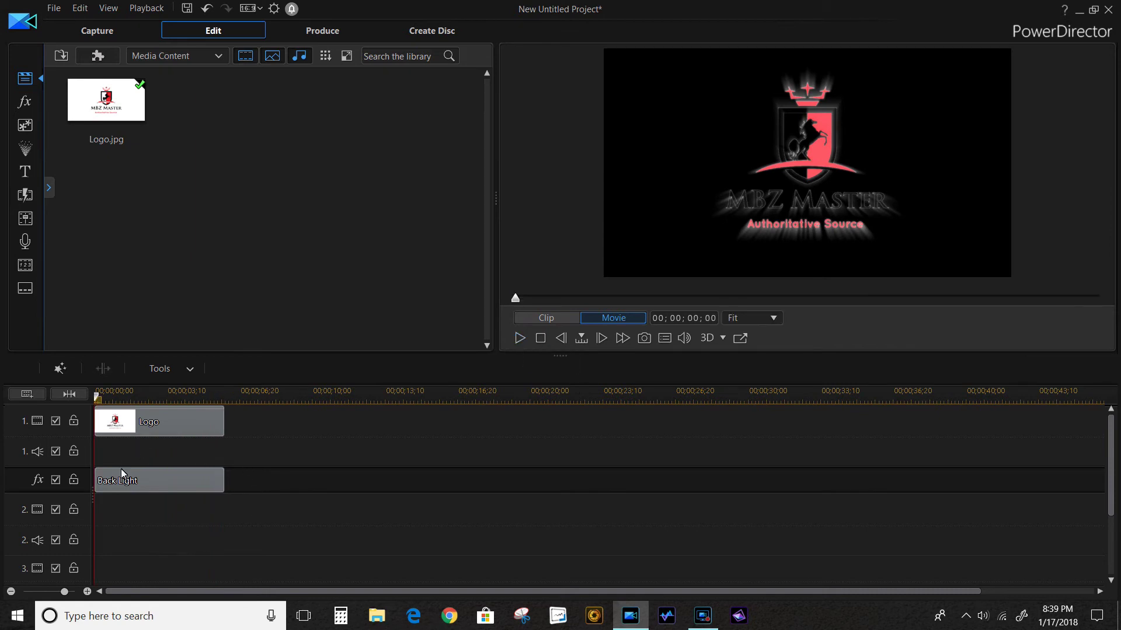
Open the Back Light effect's settings and change its light color to cyan.
double_click(153, 483)
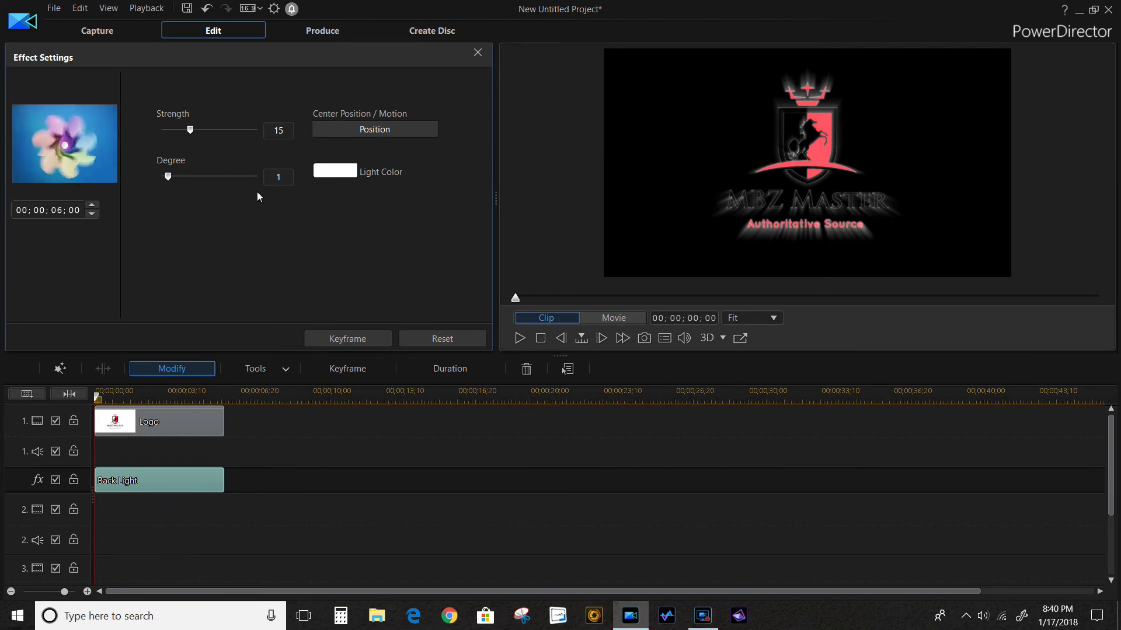
click(353, 175)
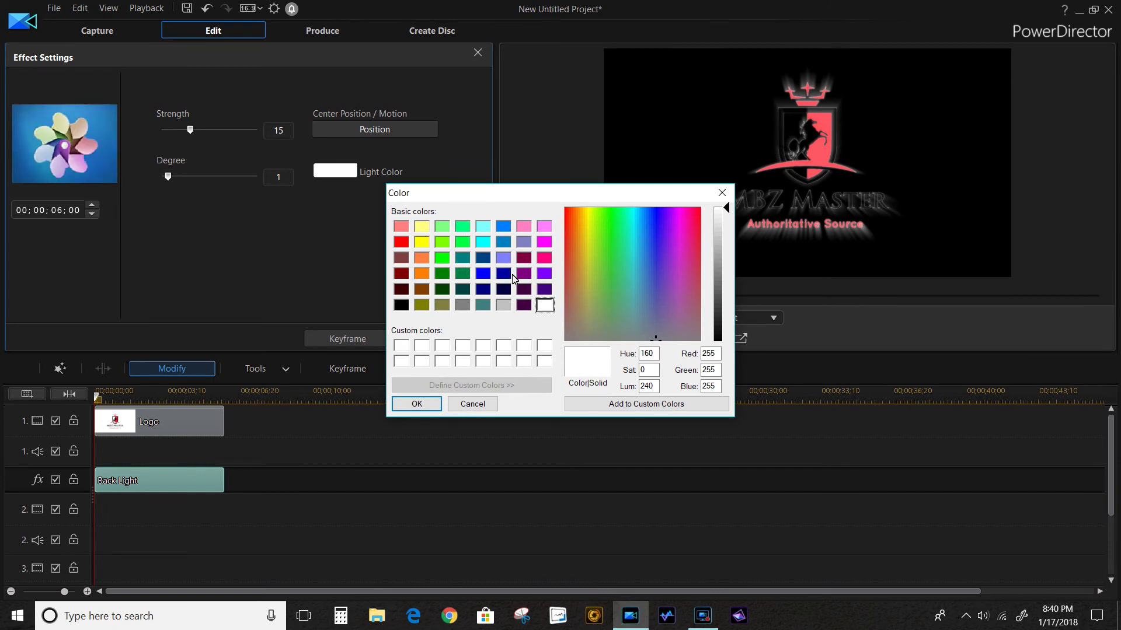
click(483, 243)
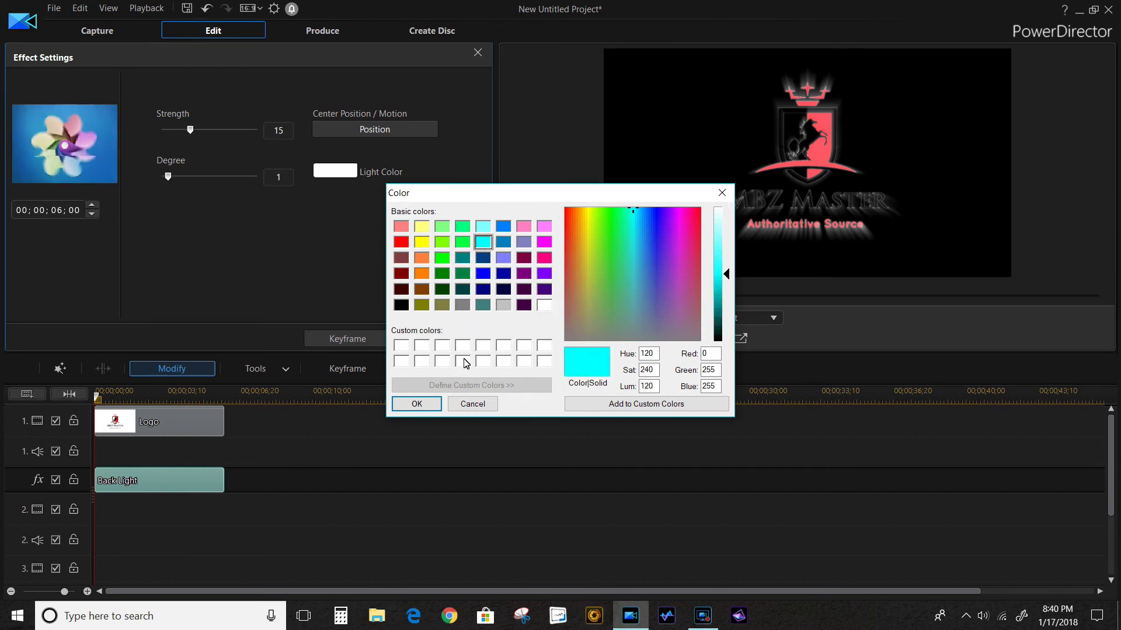
click(426, 405)
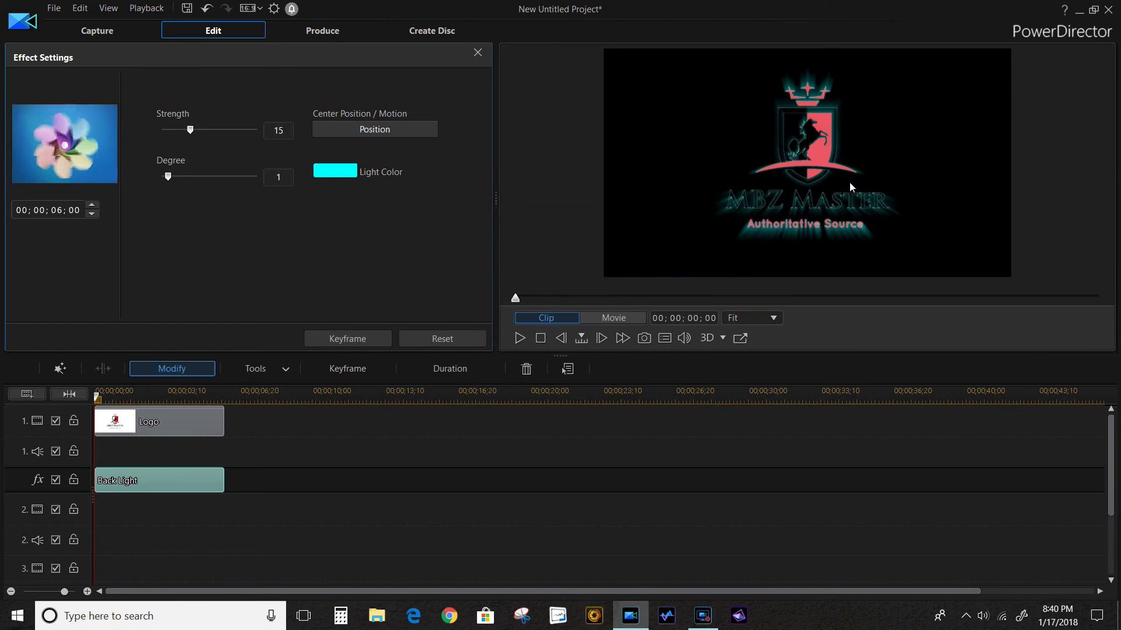
Try yellow and red in turn as the Back Light effect's light color.
click(348, 171)
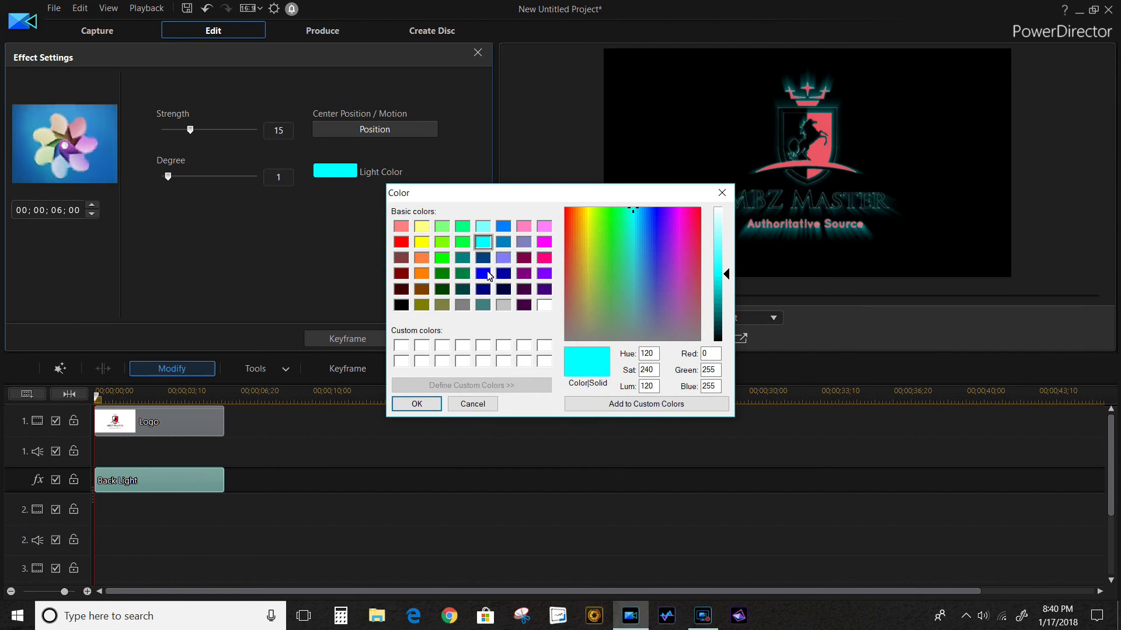
click(422, 242)
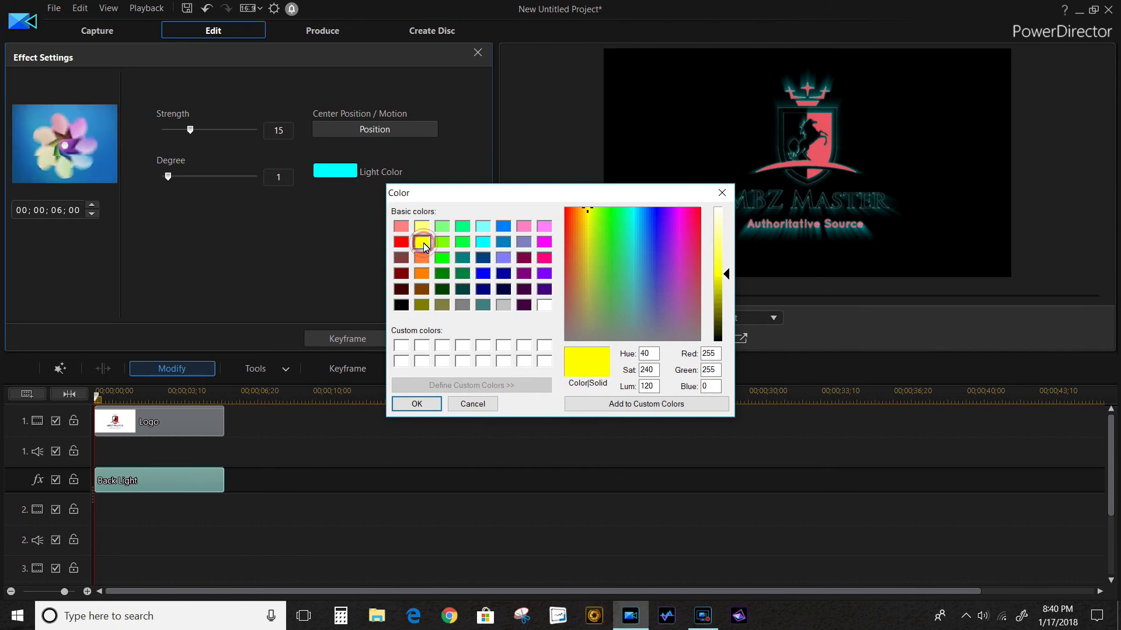
click(416, 404)
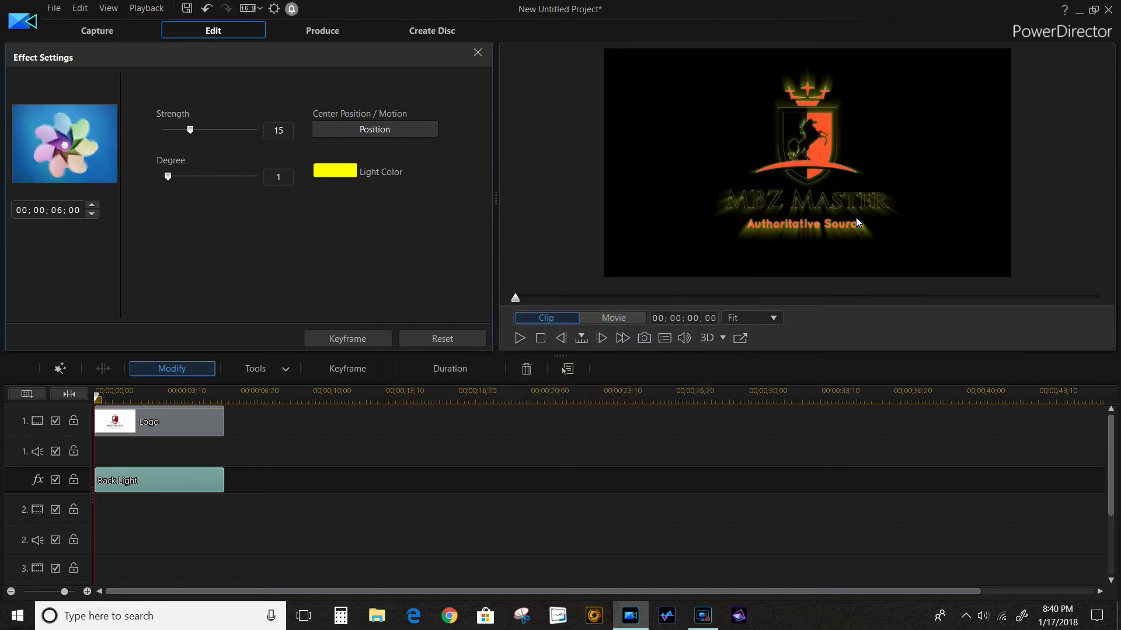
click(342, 174)
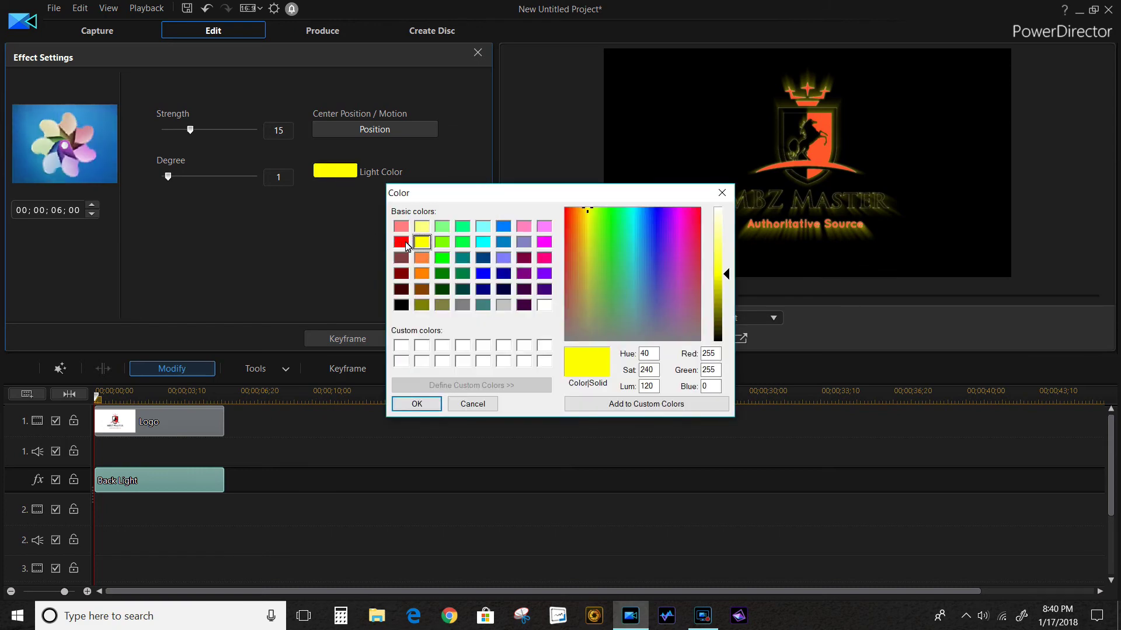
click(401, 242)
click(417, 404)
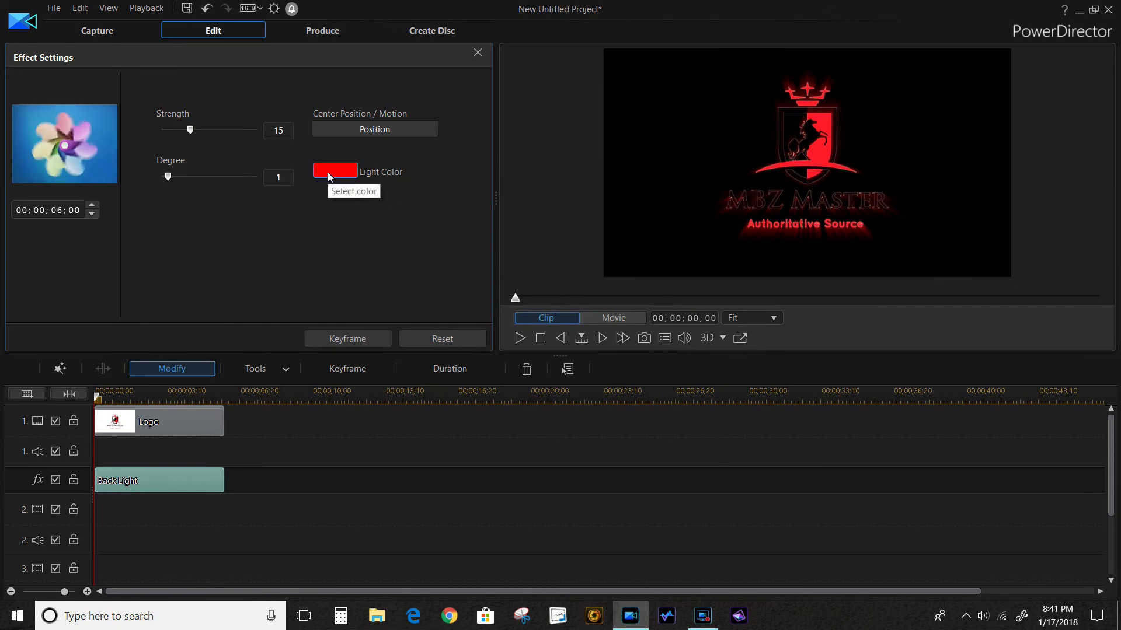
Set the Back Light effect's light color back to white.
click(328, 173)
click(545, 306)
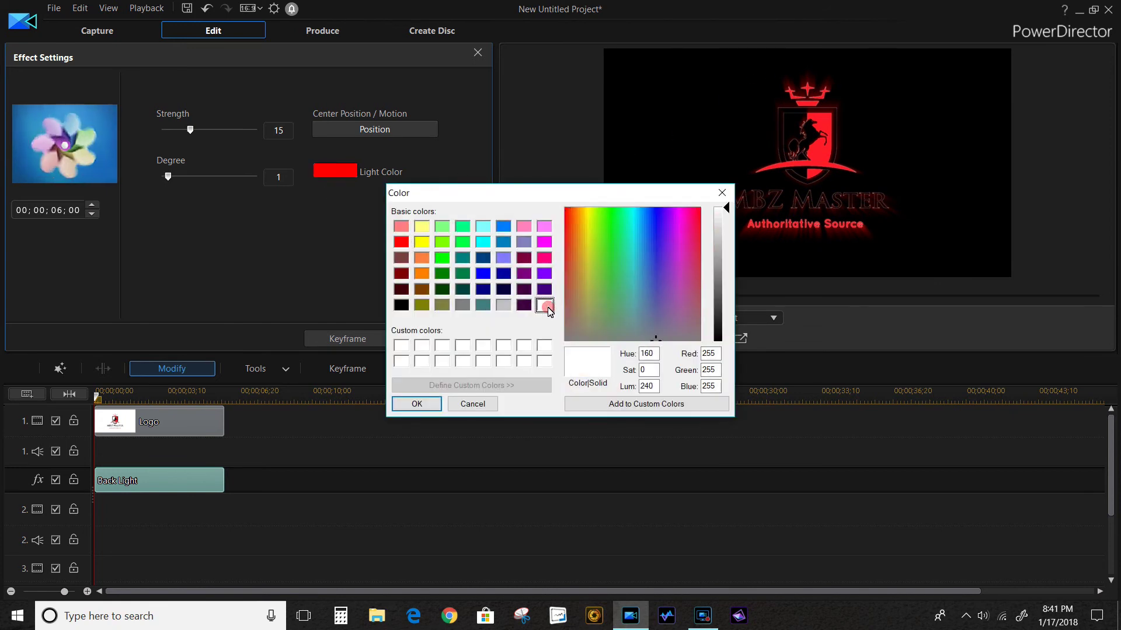
click(432, 409)
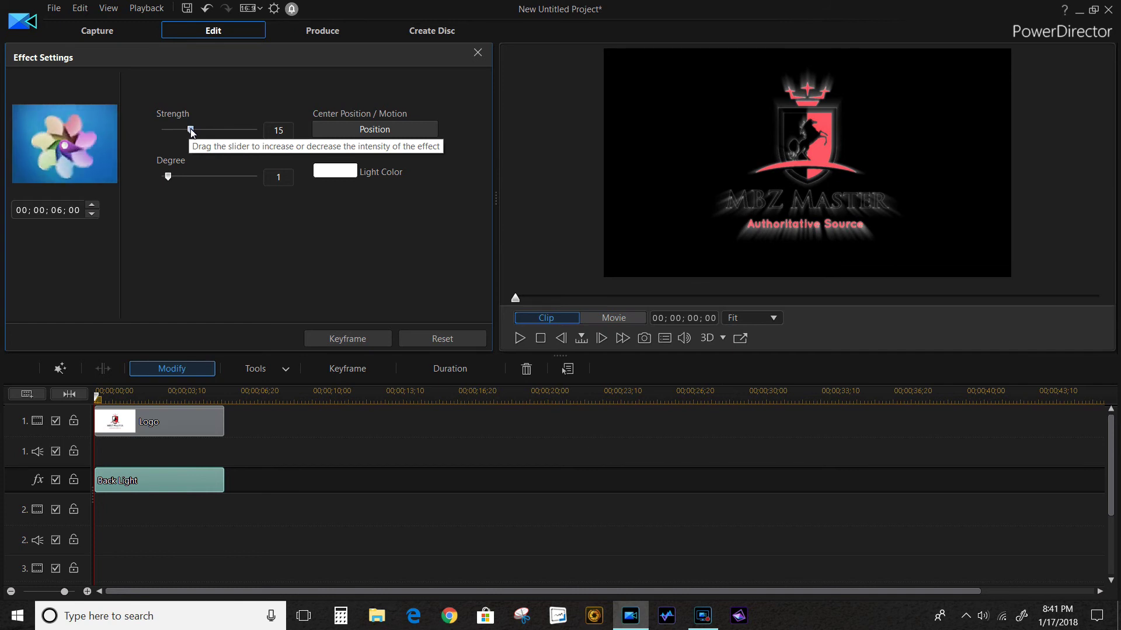
click(277, 138)
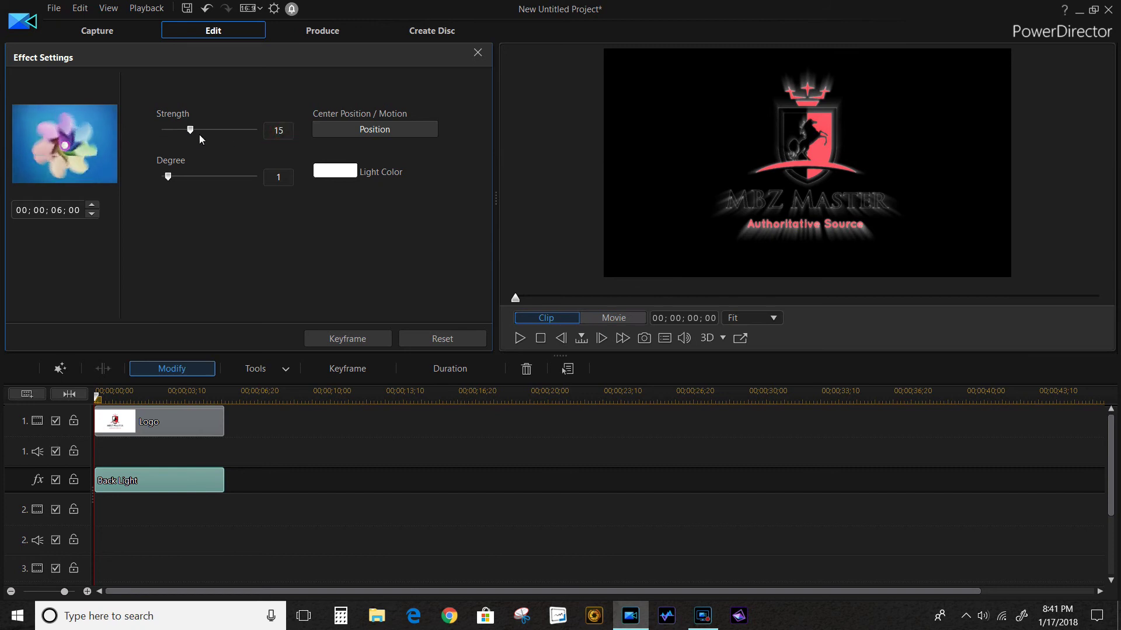
Compare the Back Light effect's strength at its maximum and at 0, then set the strength to 50.
drag(193, 132, 298, 138)
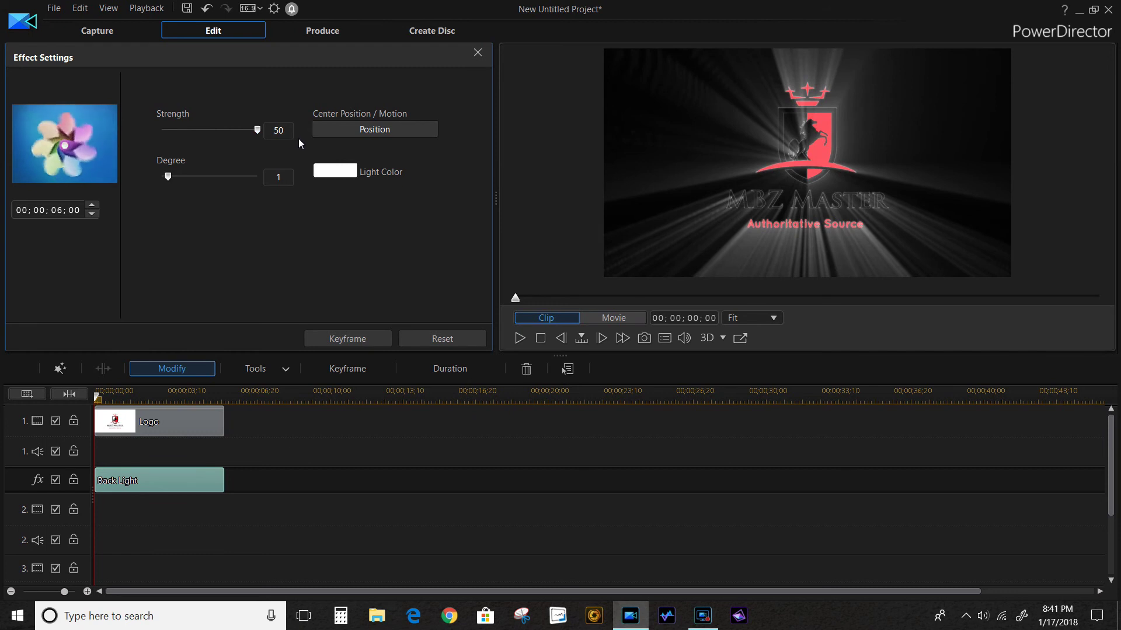
drag(256, 130, 131, 134)
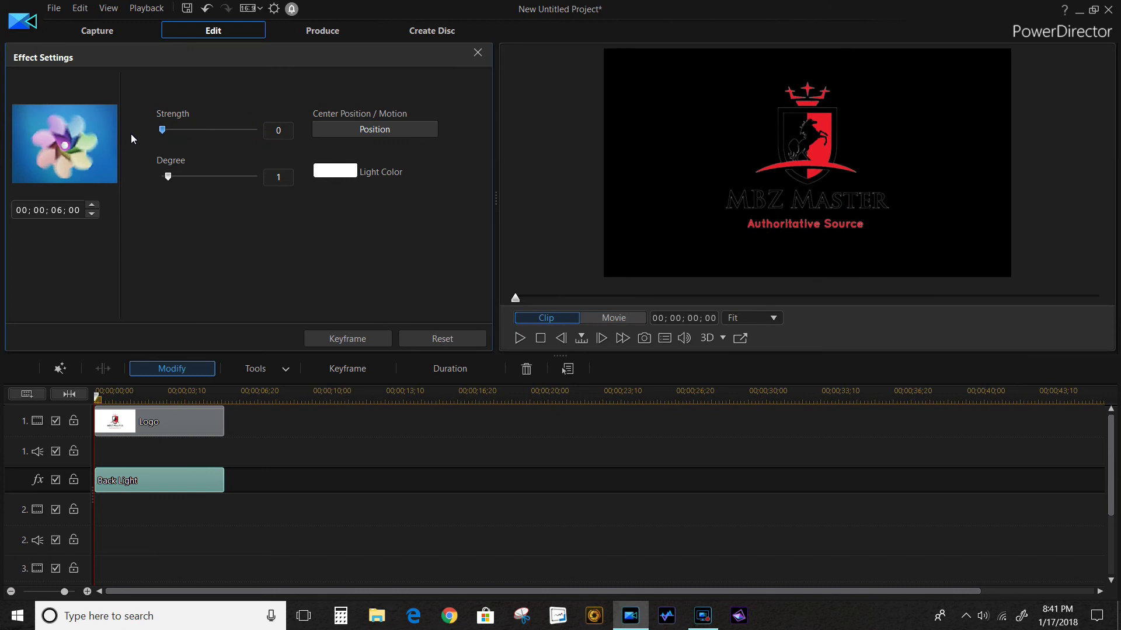
drag(163, 130, 279, 146)
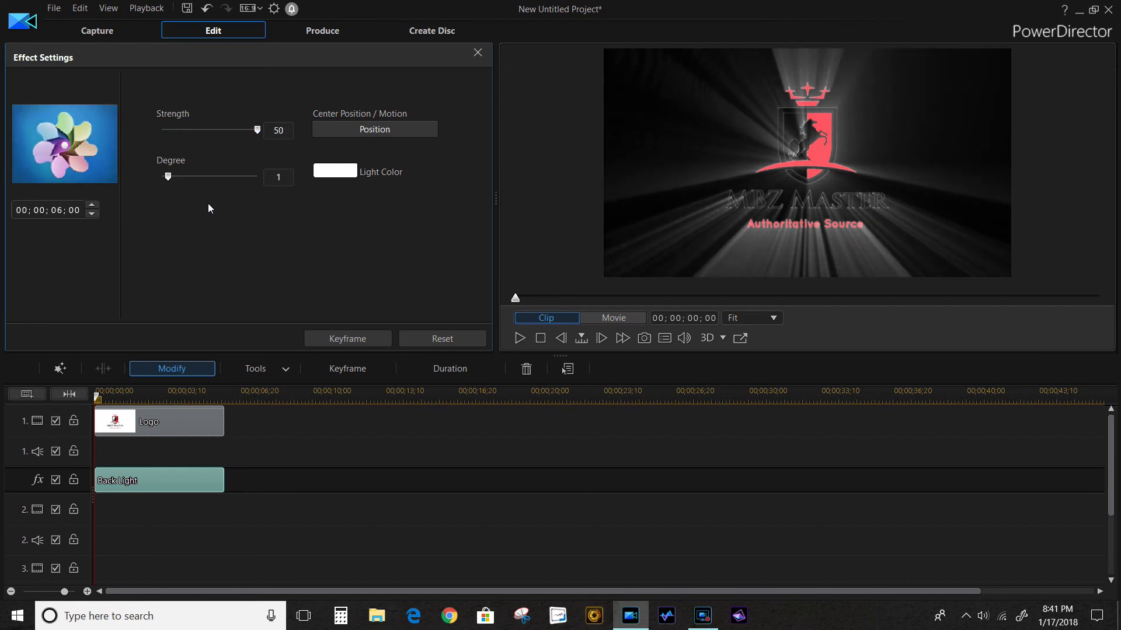
drag(257, 131, 337, 143)
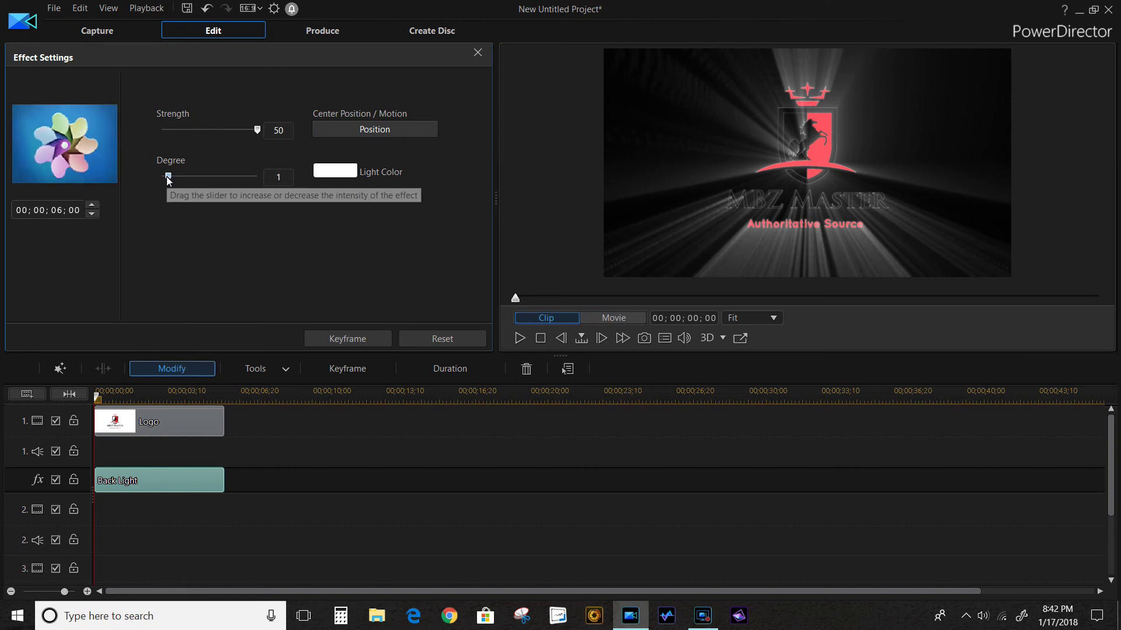
Try degree values of 0, 7, 2 and again 0 for the Back Light effect.
drag(167, 176, 149, 176)
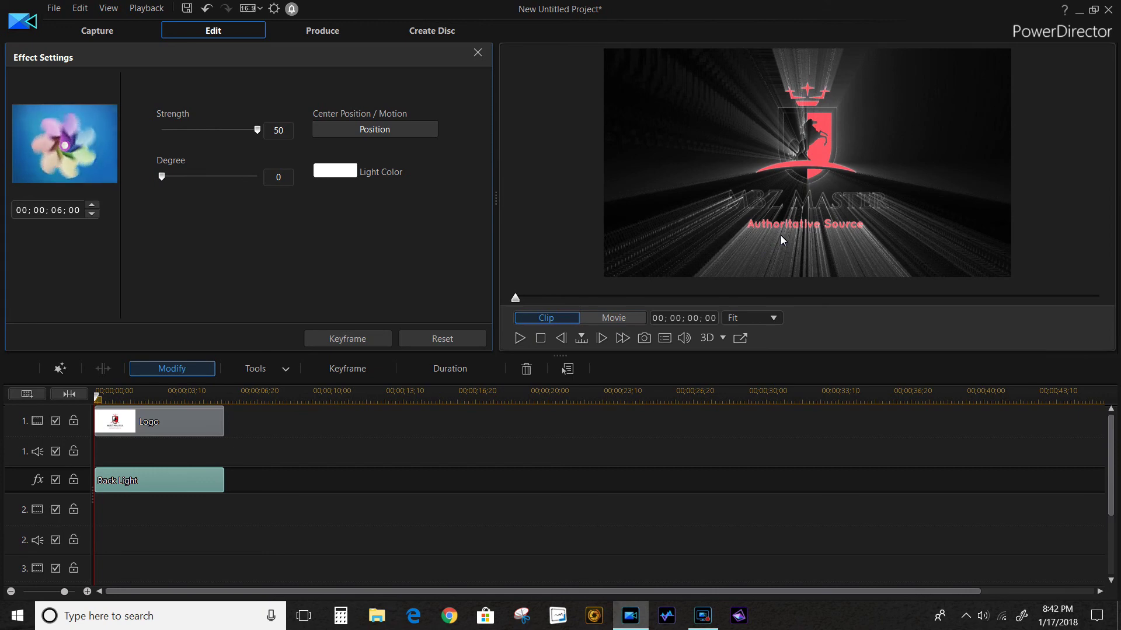
drag(163, 177, 206, 178)
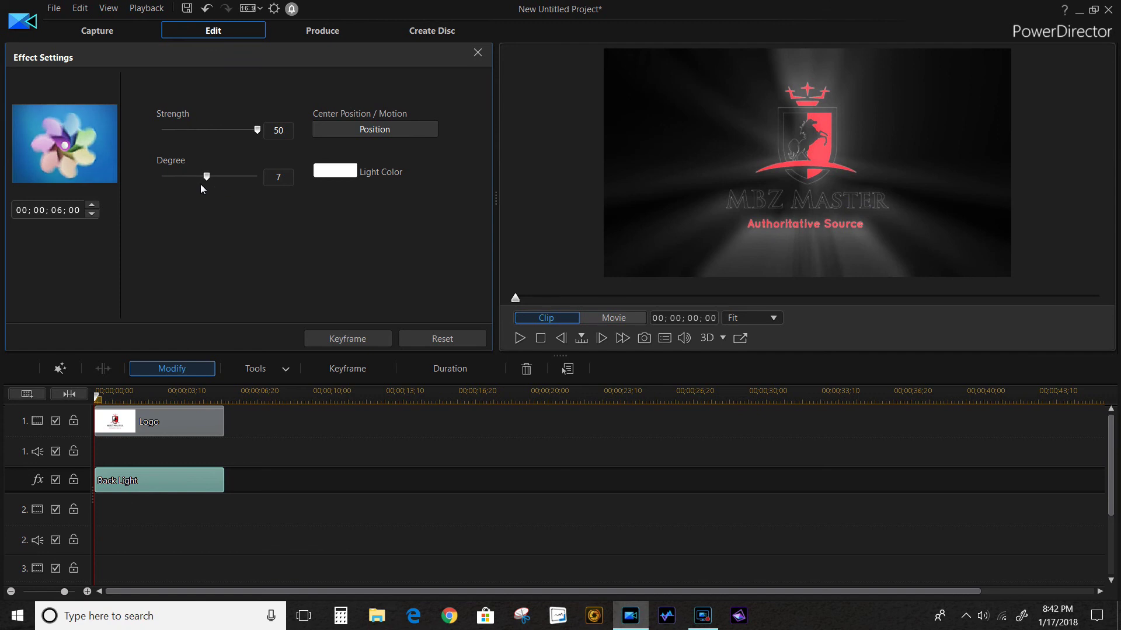
mouse_move(208, 176)
mouse_down()
mouse_move(264, 182)
mouse_move(207, 178)
mouse_up()
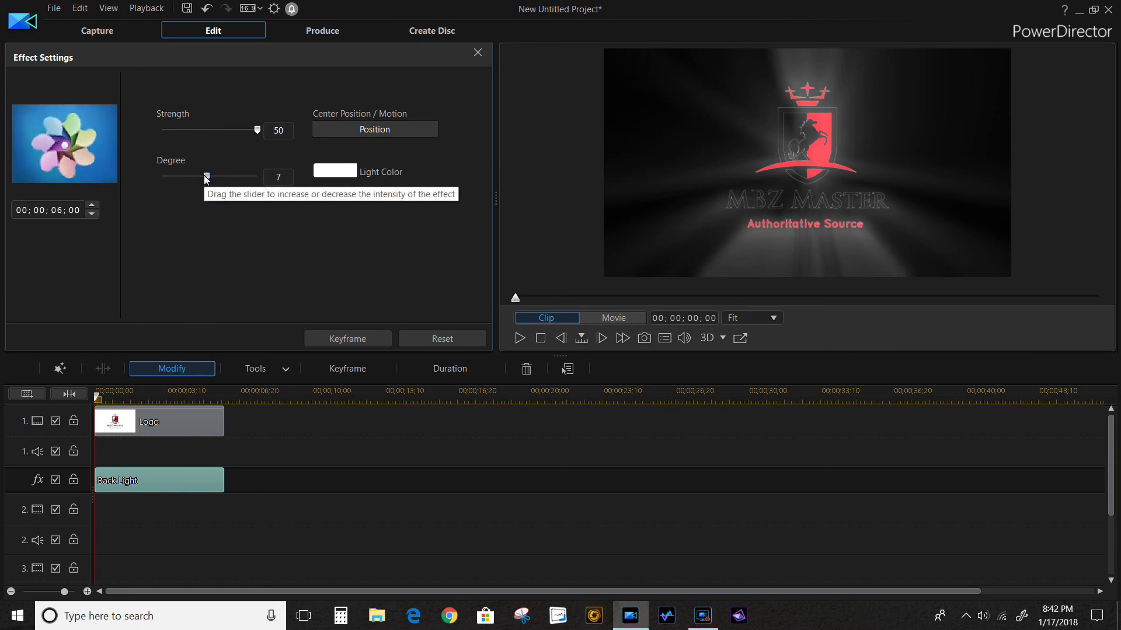
drag(207, 177, 174, 178)
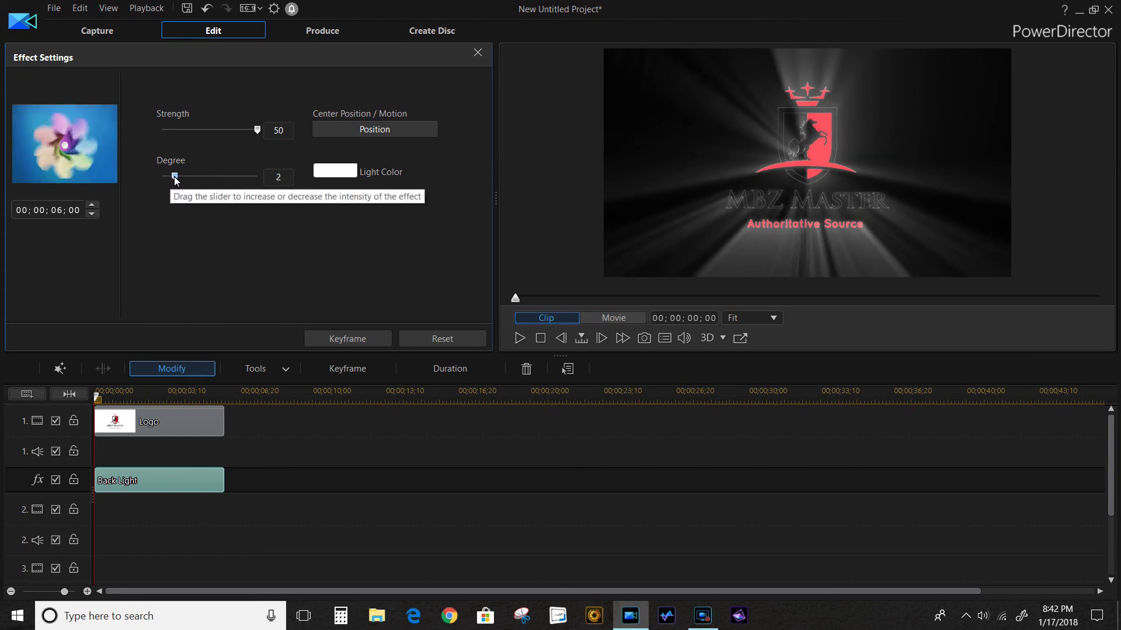
drag(175, 178, 140, 183)
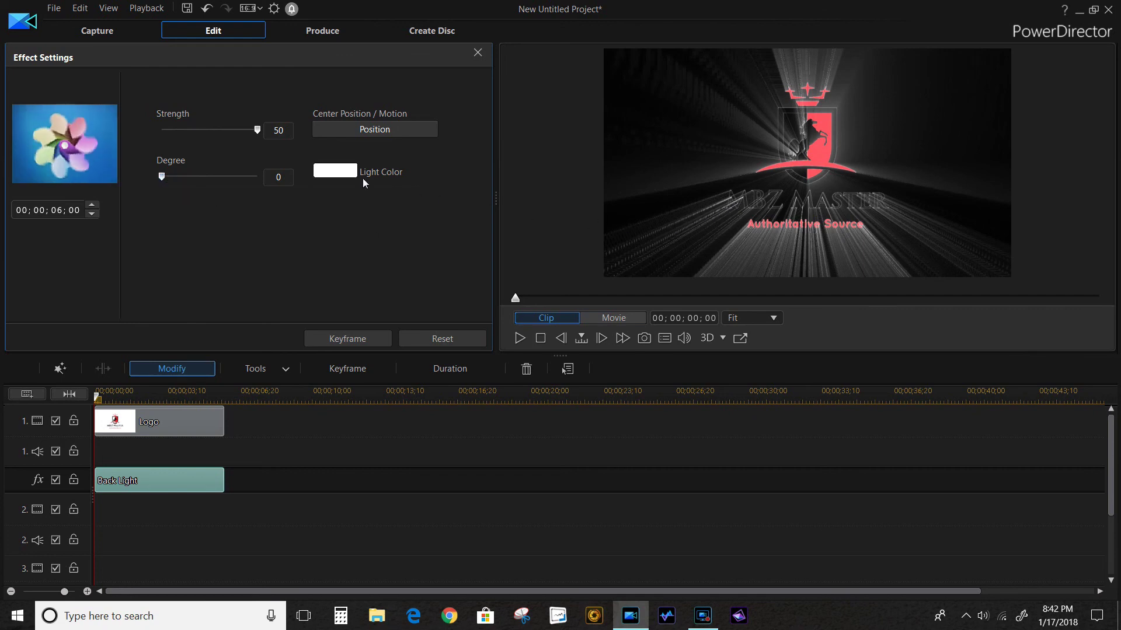
Compare the Back Light effect's degree at 1 and 2, settle on 1, and play the clip preview.
drag(163, 177, 169, 177)
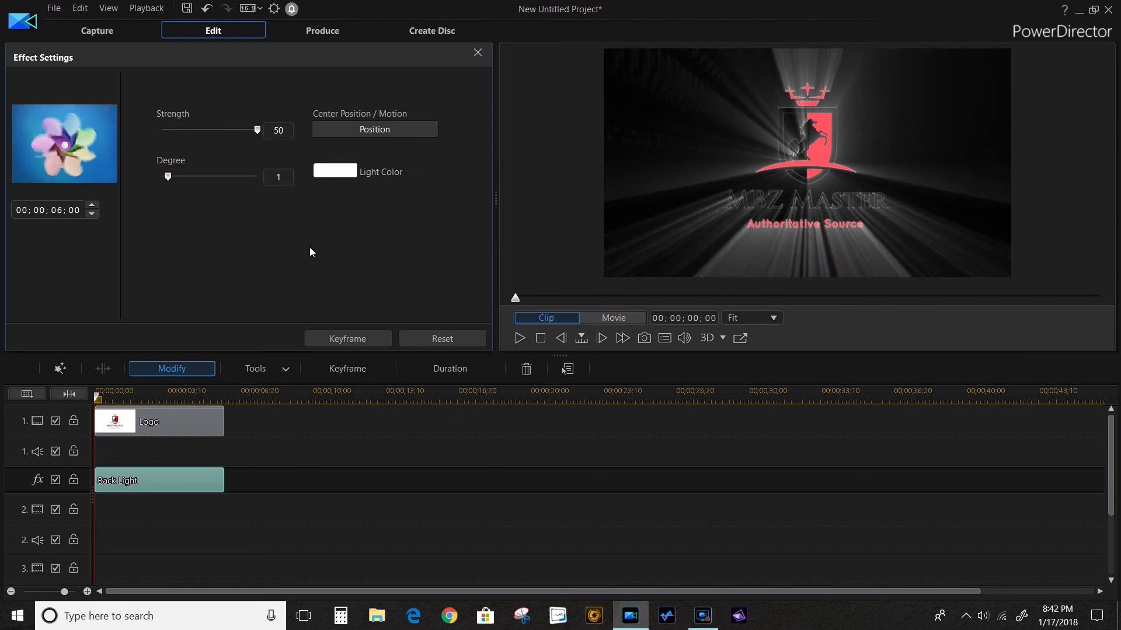
double_click(279, 178)
text(2)
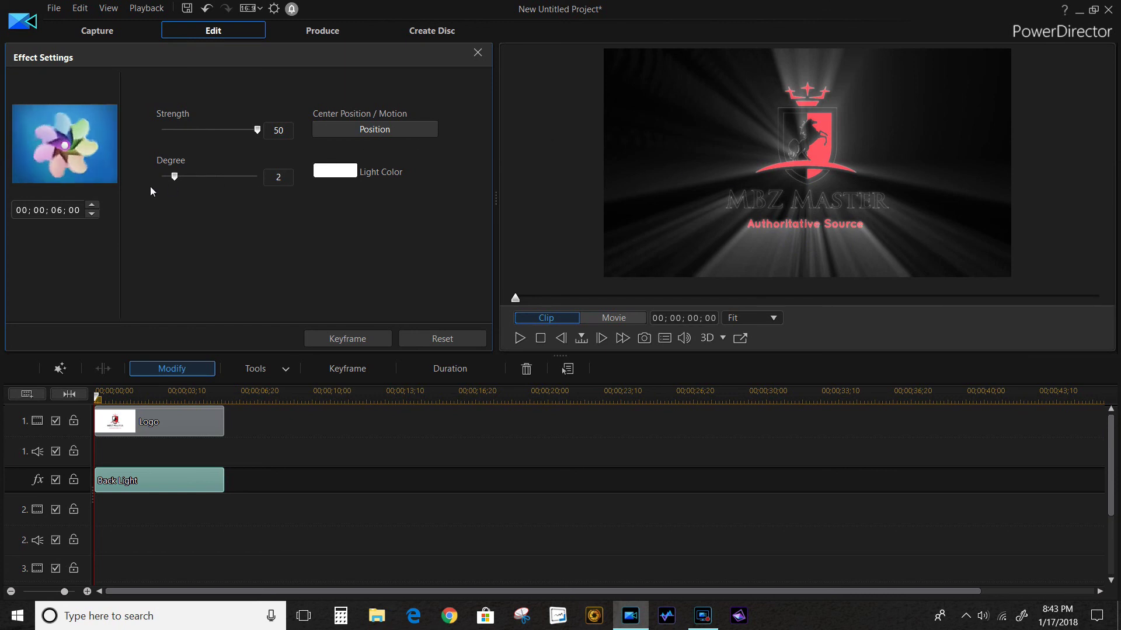
drag(176, 179, 172, 177)
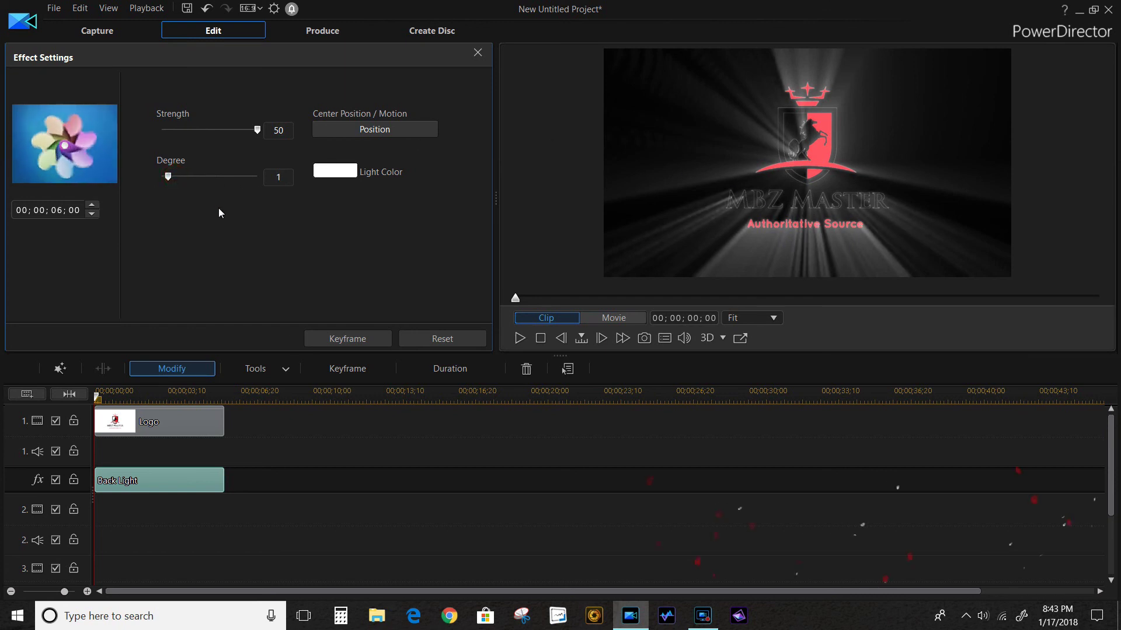
click(521, 339)
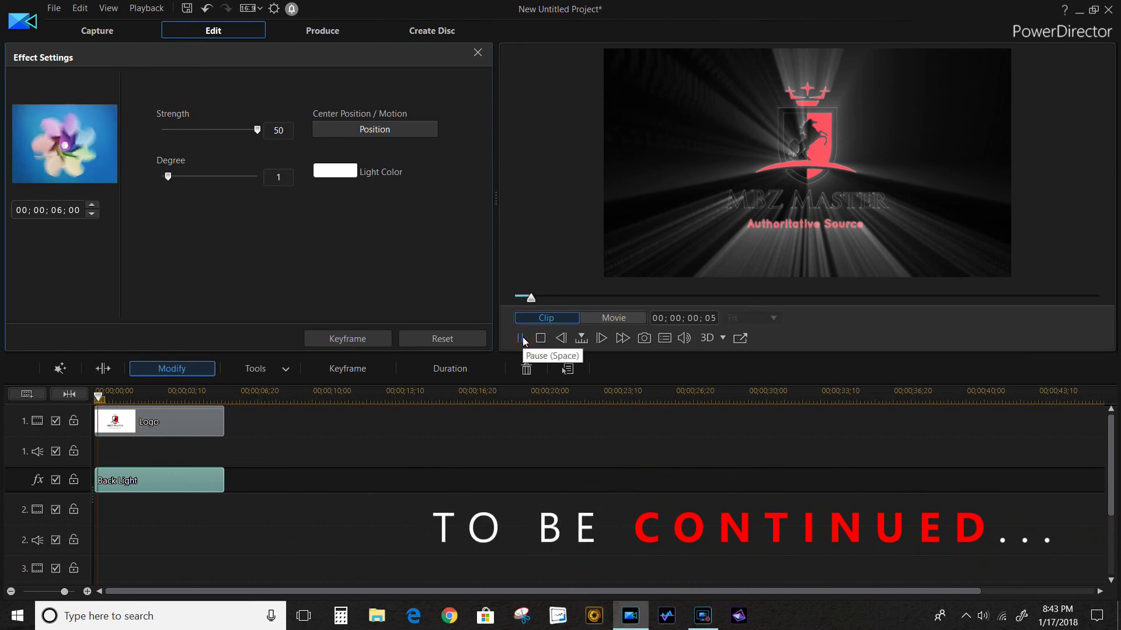